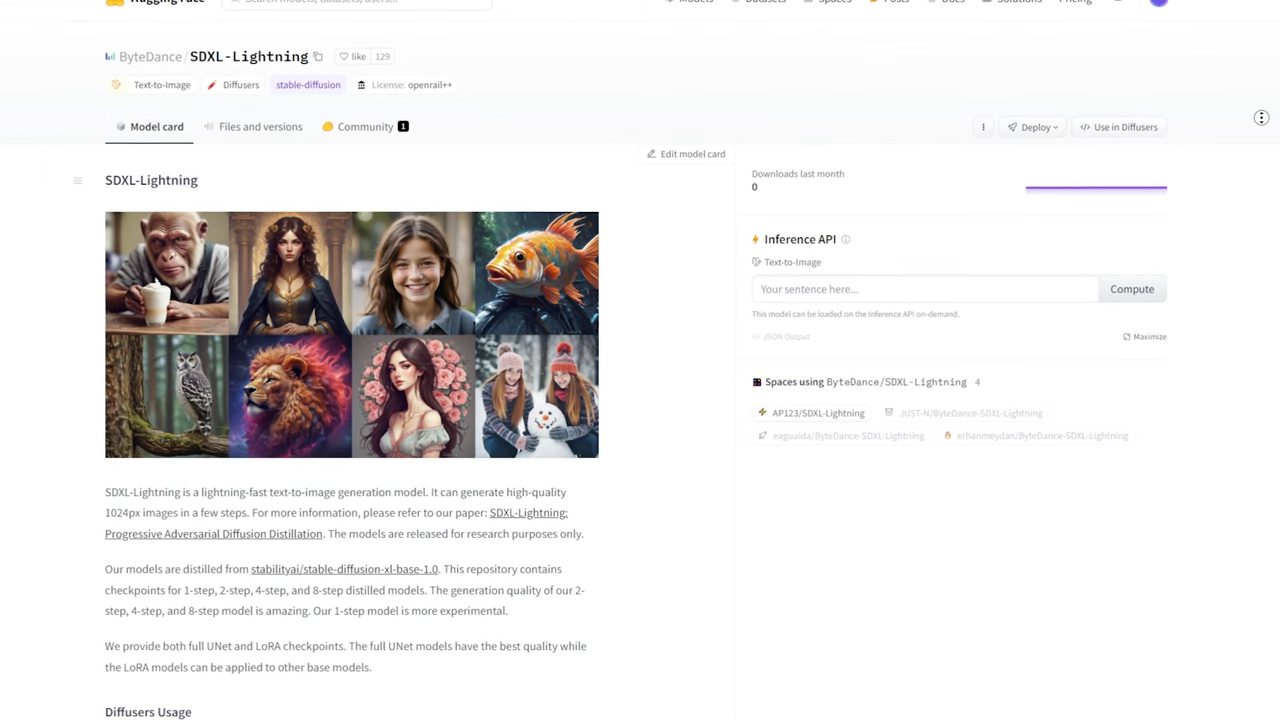
Read the SDXL-Lightning model card, then show its Files and versions list of UNet and LoRA checkpoints.
scroll(1261, 117, "down", 1)
scroll(1263, 125, "down", 2)
scroll(1265, 140, "down", 2)
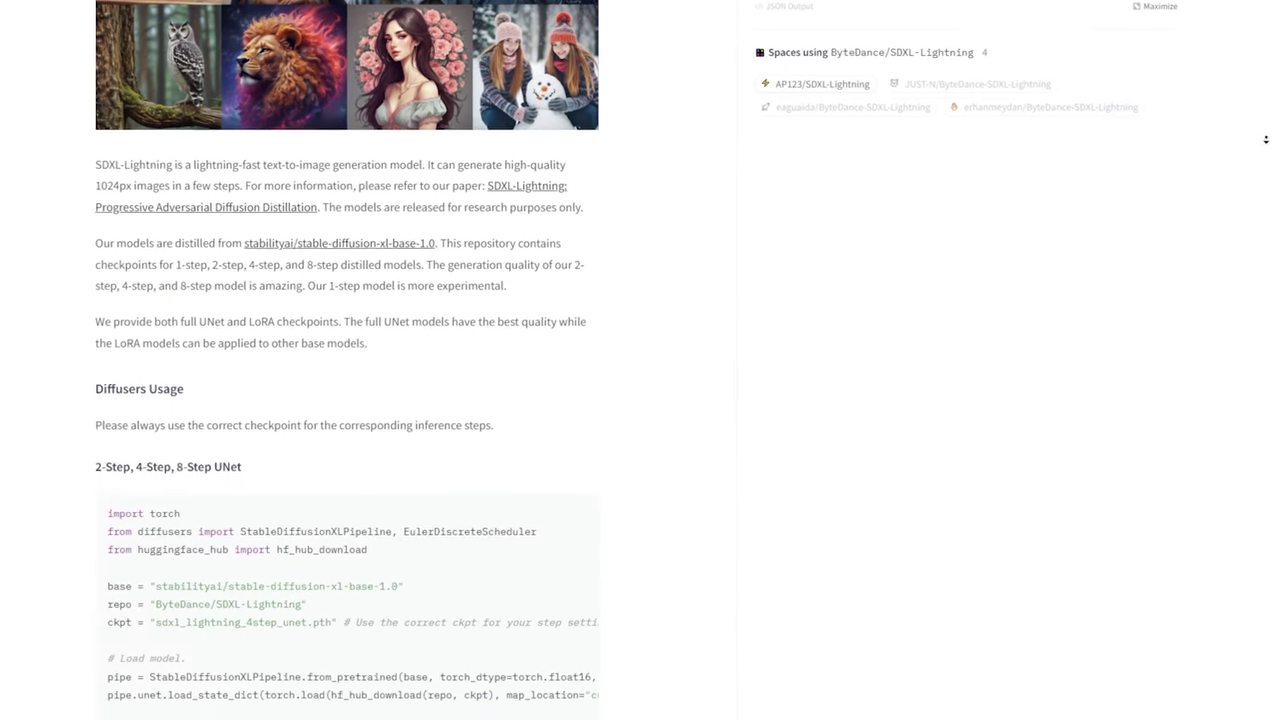
scroll(1265, 140, "down", 1)
scroll(1266, 140, "down", 1)
scroll(1267, 139, "down", 1)
scroll(1270, 138, "down", 1)
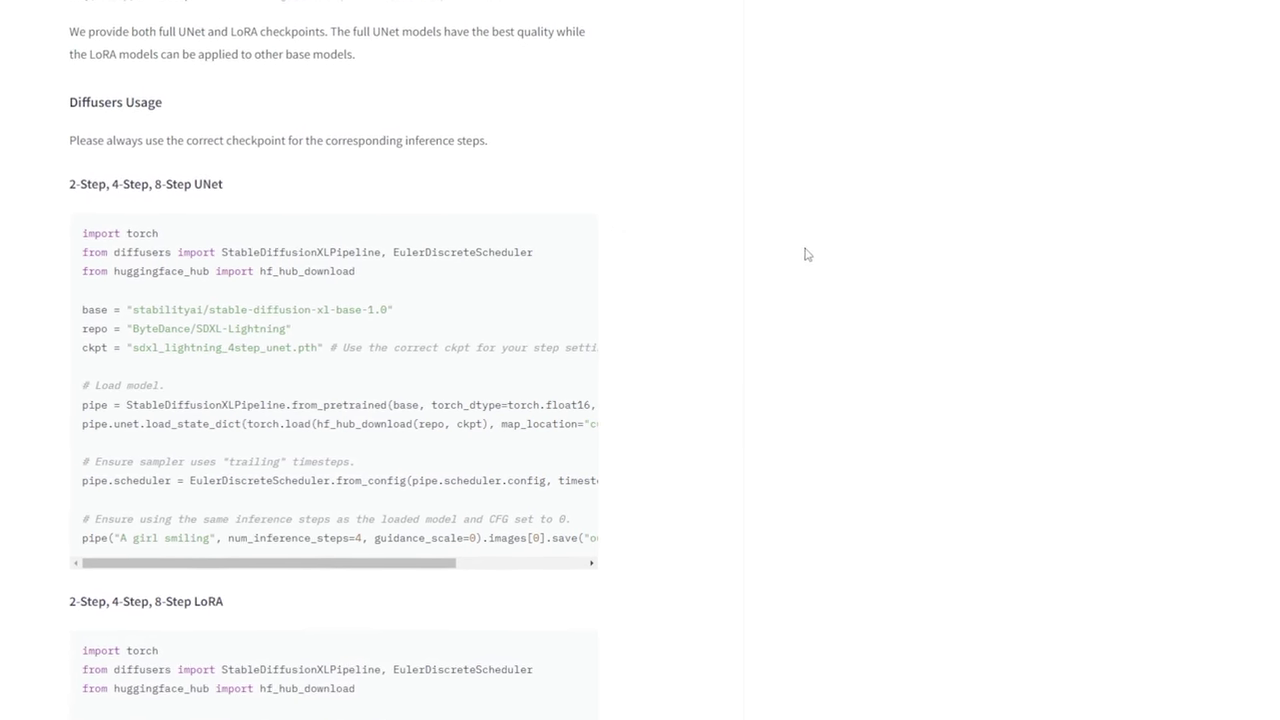
middle_click(786, 229)
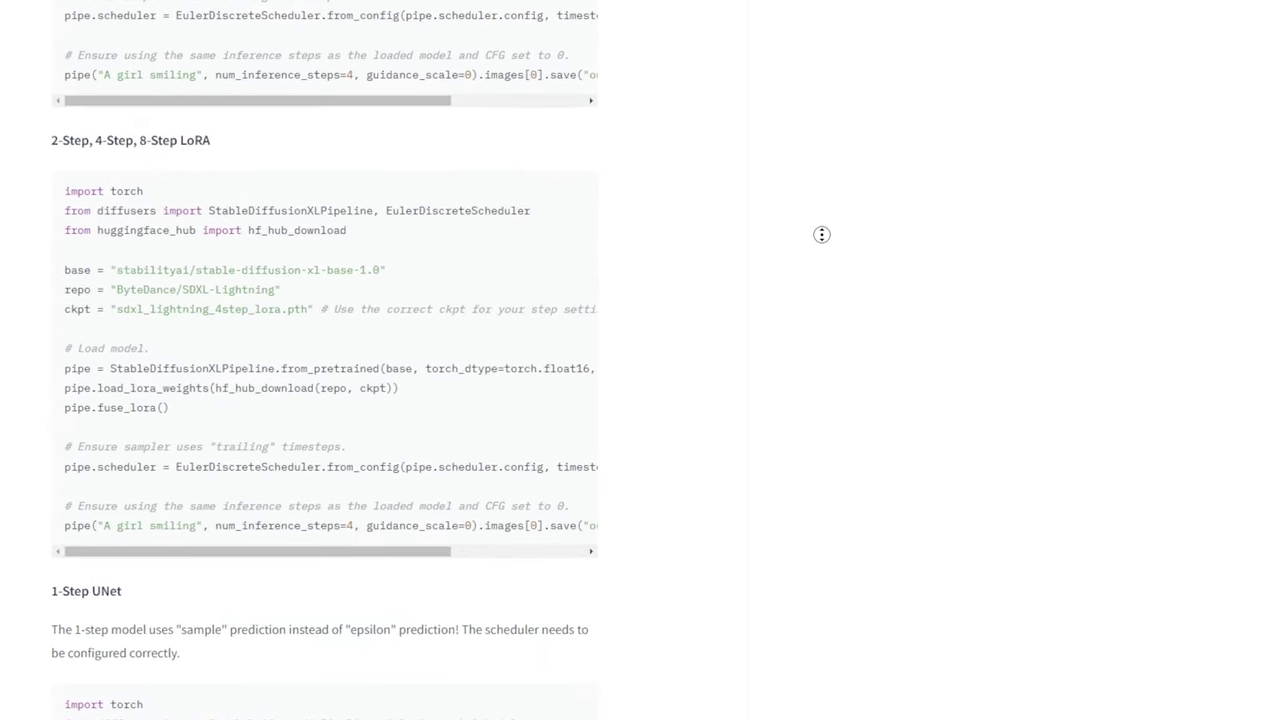
middle_click(826, 307)
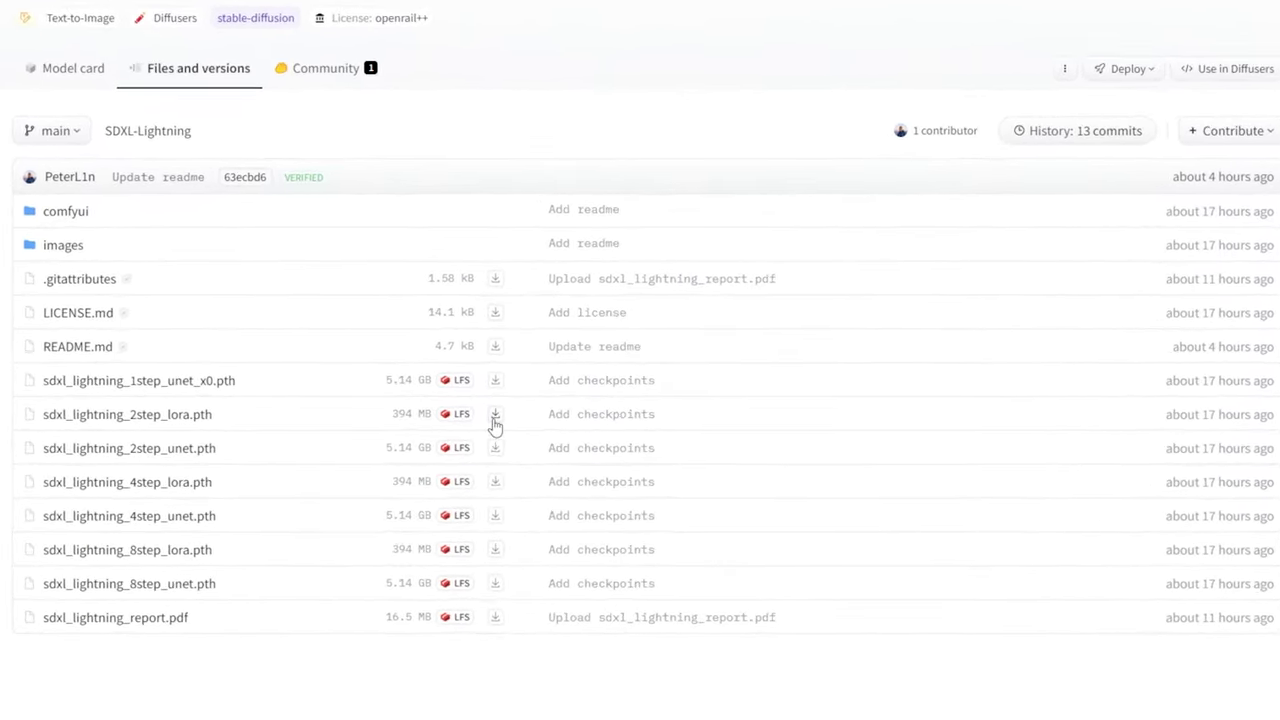
Send the sdxl_lightning_2step_lora.pth download to IDM, saving it into the models > Lora folder.
right_click(500, 420)
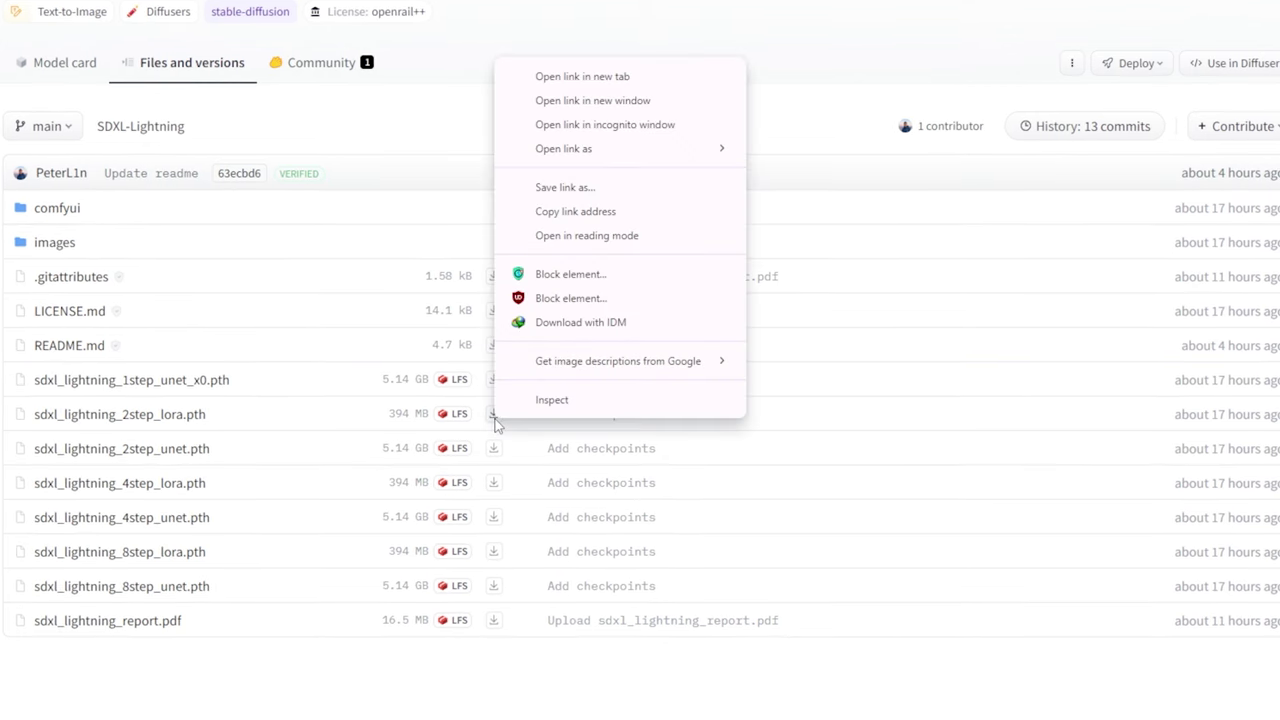
left_click(583, 324)
left_click(791, 314)
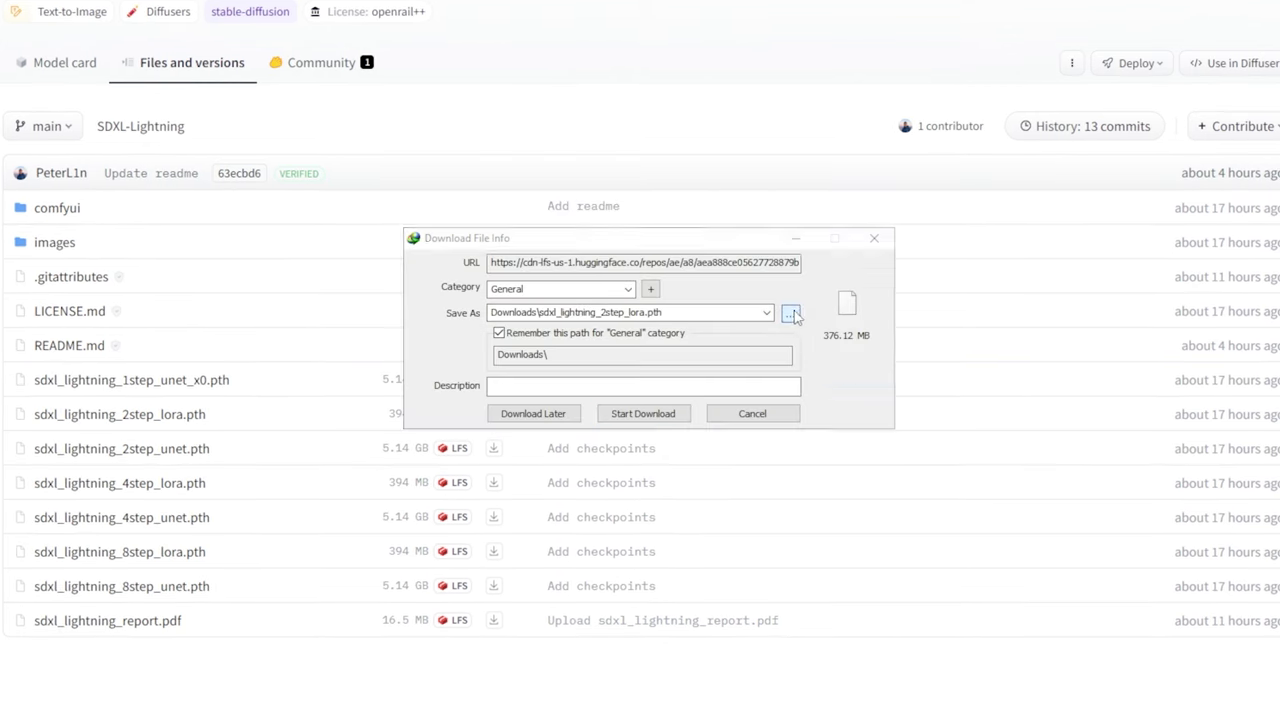
scroll(660, 414, "down", 1)
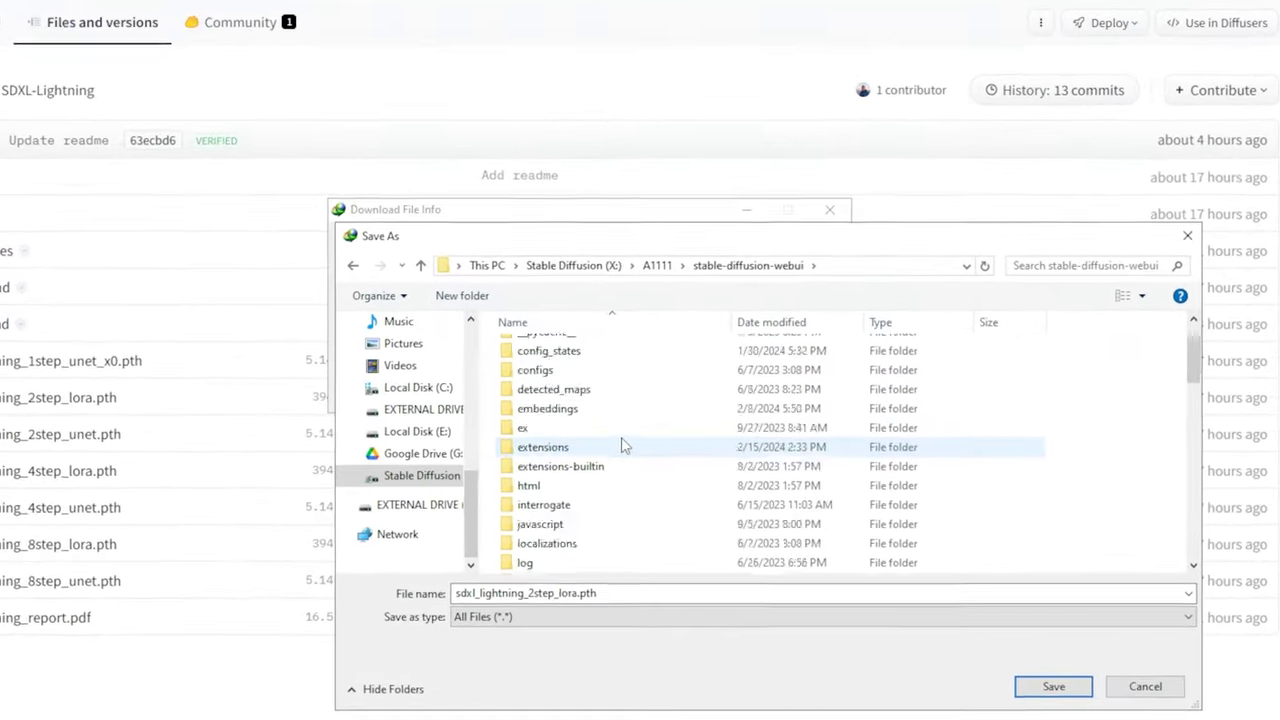
scroll(623, 443, "down", 1)
double_click(537, 611)
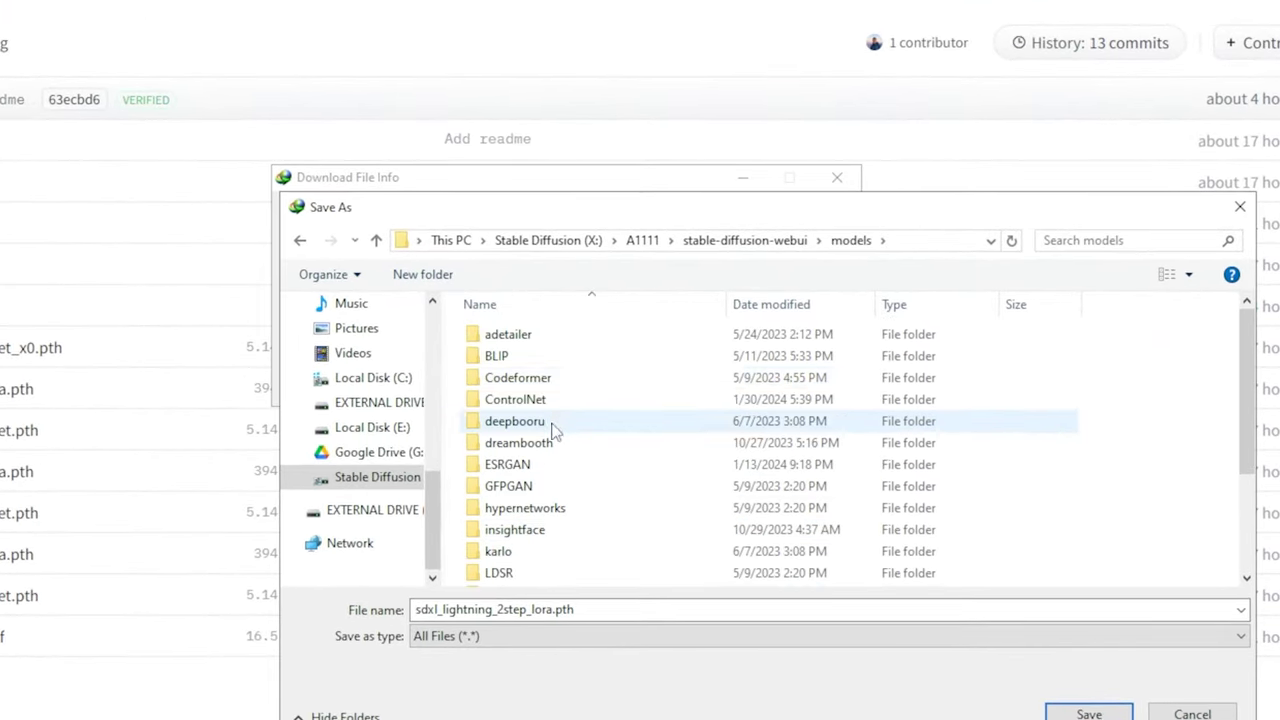
scroll(545, 440, "down", 1)
double_click(523, 533)
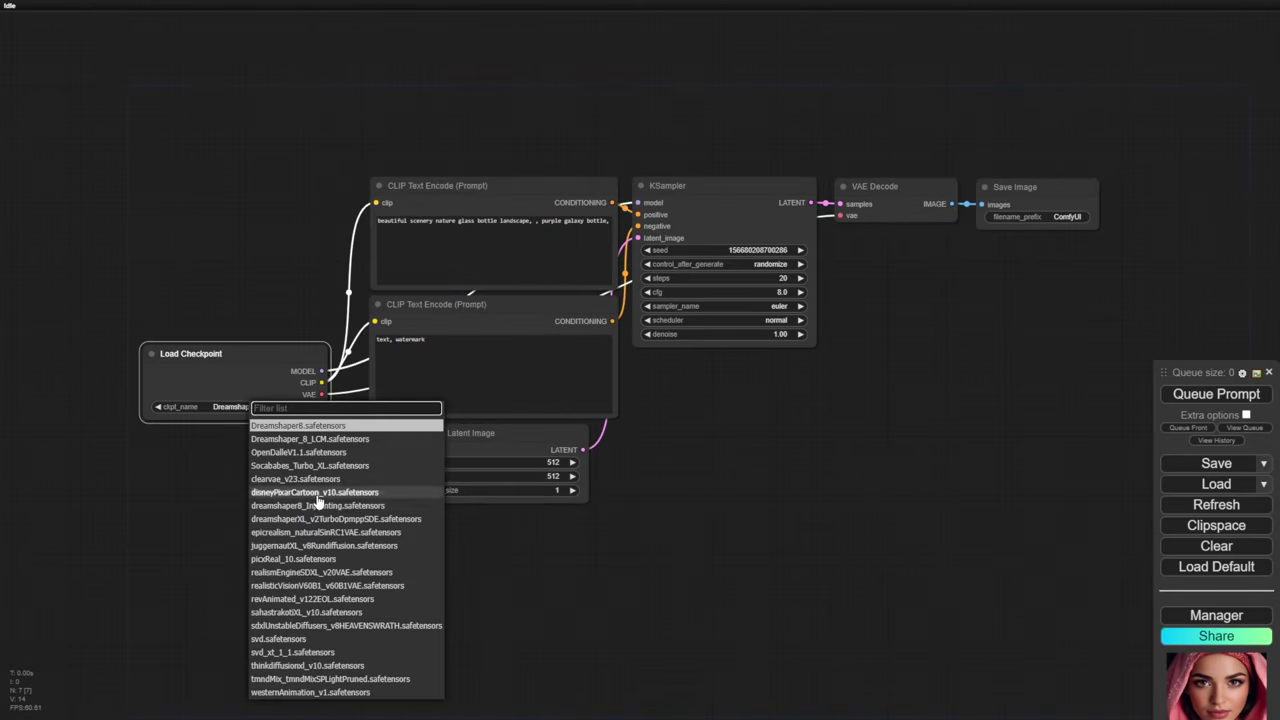
Choose the realismEngineSDXL_v20VAE checkpoint and add a Load LoRA node below the checkpoint loader.
left_click(320, 572)
mouse_move(254, 349)
left_mouse_down()
mouse_move(191, 246)
mouse_move(193, 208)
left_mouse_up()
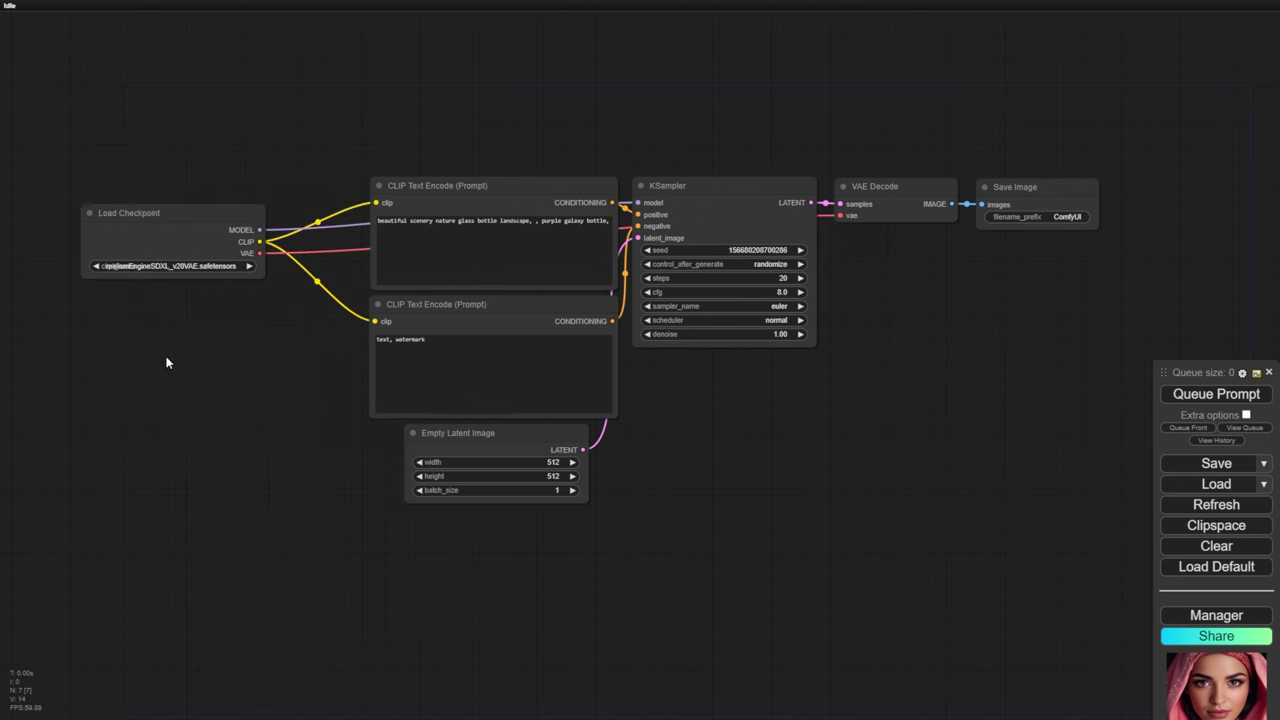
double_click(166, 360)
type("lora")
key("Return")
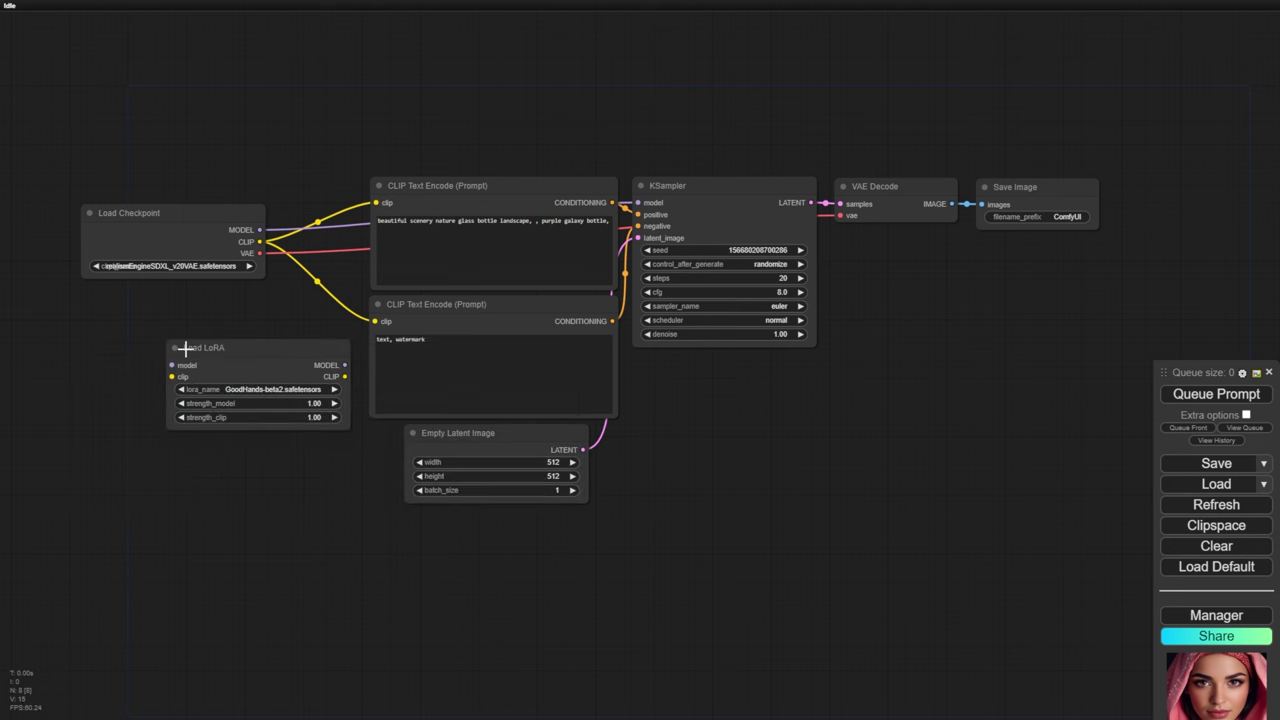
left_click_drag(231, 352, 144, 334)
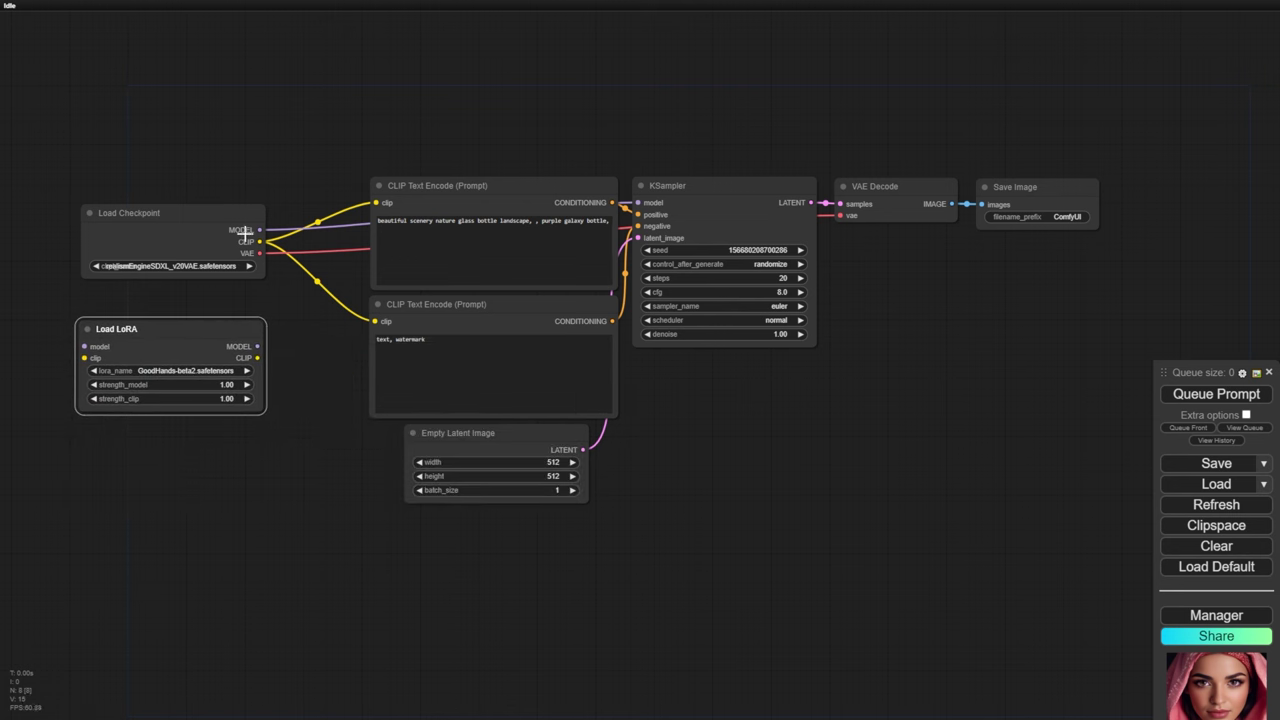
Route MODEL and CLIP through Load LoRA to the KSampler and both text encoders.
left_click_drag(245, 232, 84, 346)
mouse_move(258, 346)
left_mouse_down()
mouse_move(562, 205)
mouse_move(627, 203)
left_mouse_up()
left_click_drag(259, 242, 84, 357)
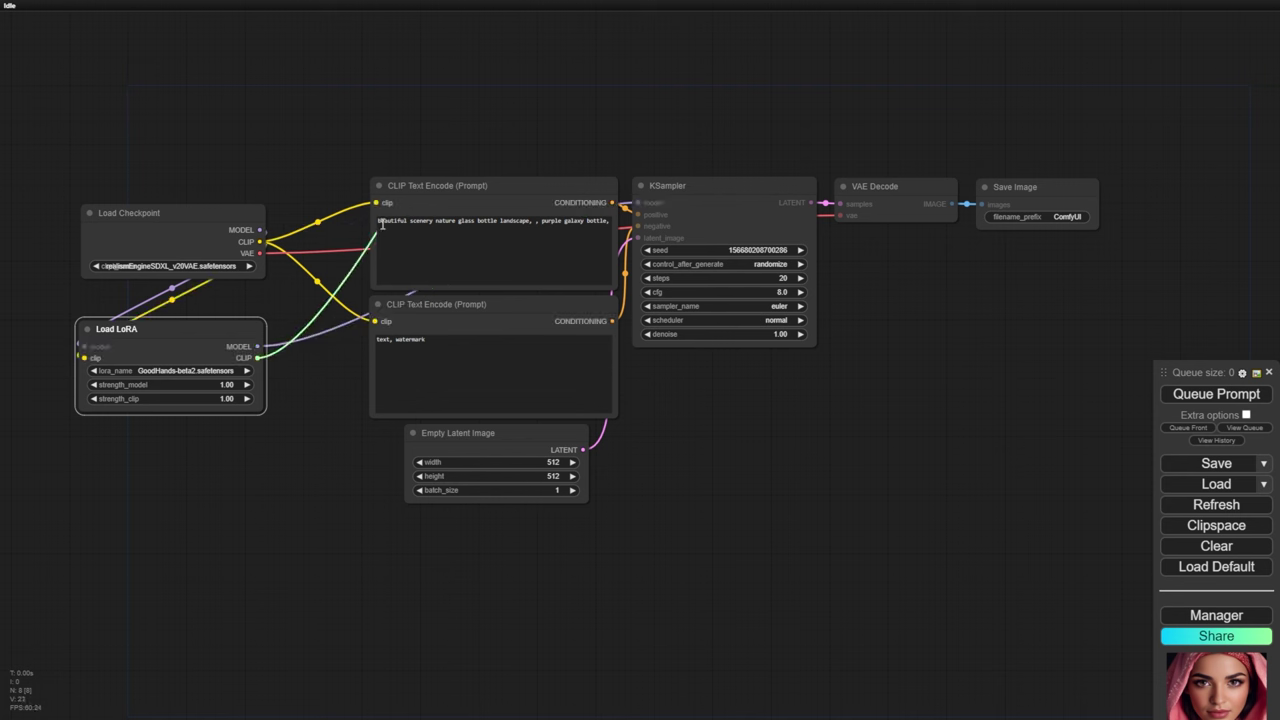
mouse_move(258, 357)
left_mouse_down()
mouse_move(376, 203)
mouse_move(376, 321)
left_mouse_up()
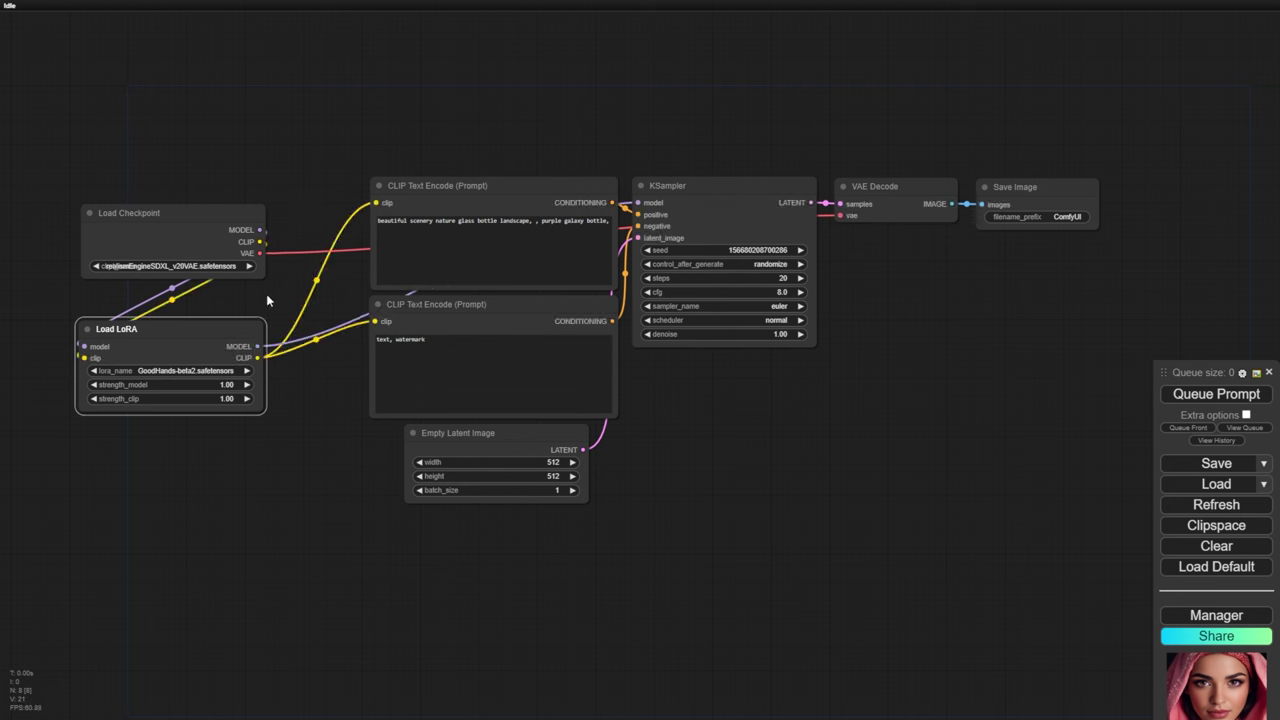
Load sdxl_lightning_2step_lora.pth as the LoRA and set the latent image to 1024×1024.
left_click(178, 370)
left_click(300, 538)
left_click(540, 462)
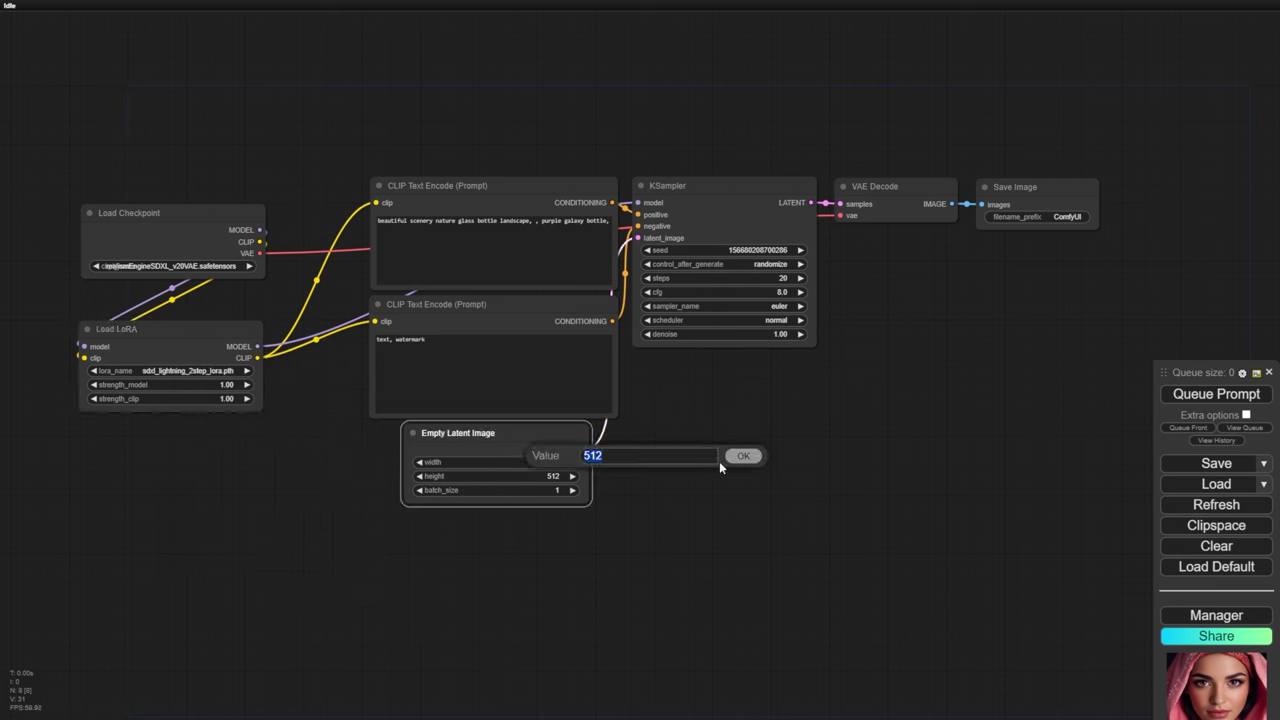
type("4")
key("Return")
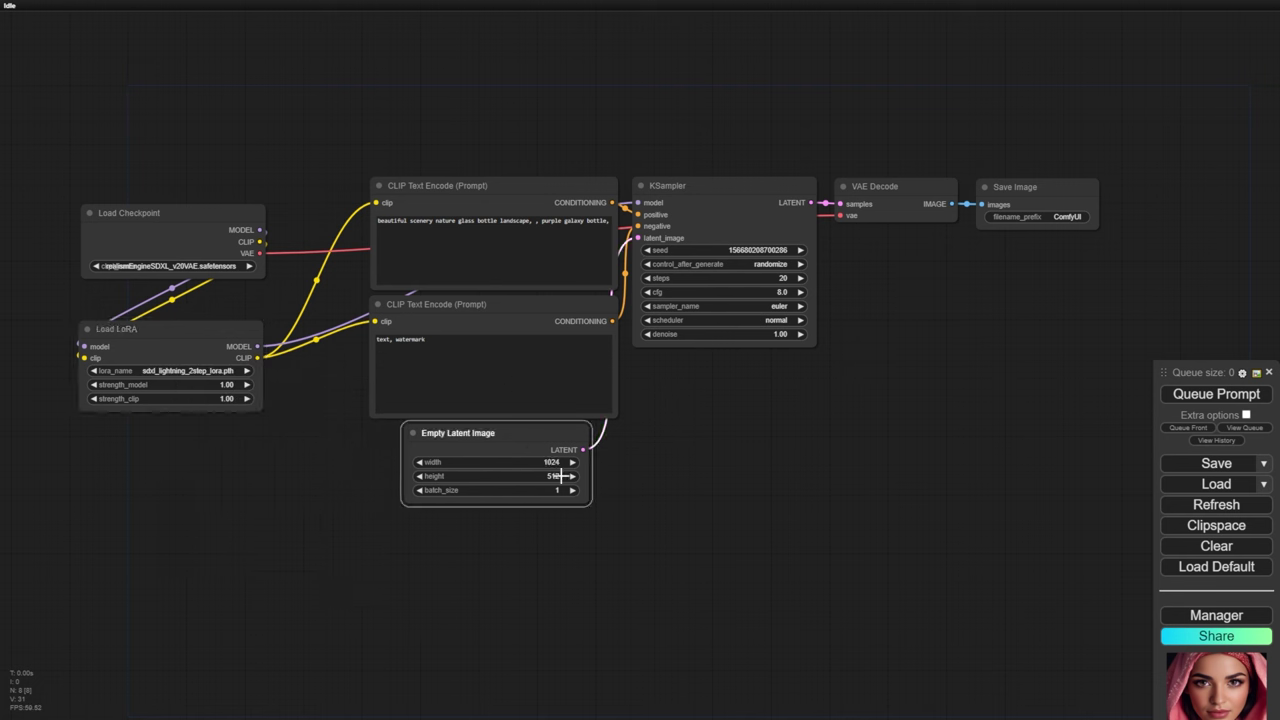
left_click(560, 476)
type("4")
key("Return")
Set the KSampler to 2 steps, cfg 1.0 and the sgm_uniform scheduler.
left_click(788, 279)
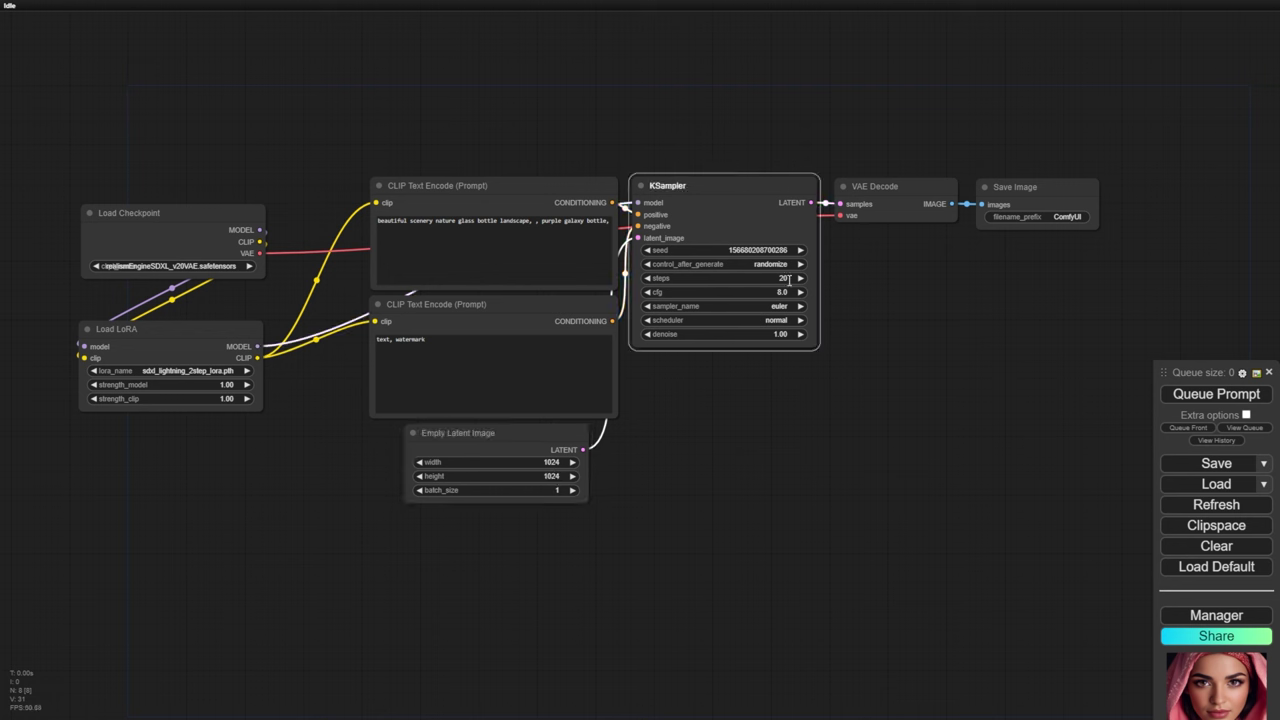
type("2")
key("Return")
left_click(788, 291)
key("Return")
left_click(779, 321)
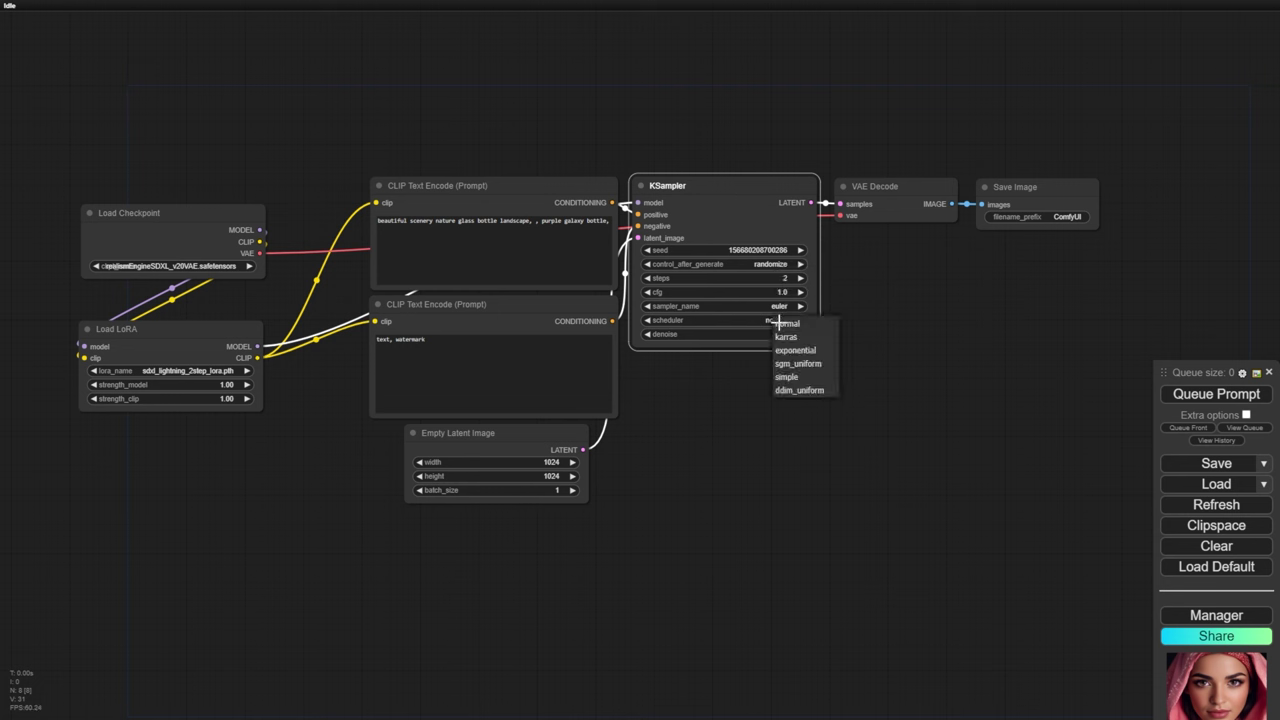
left_click(808, 364)
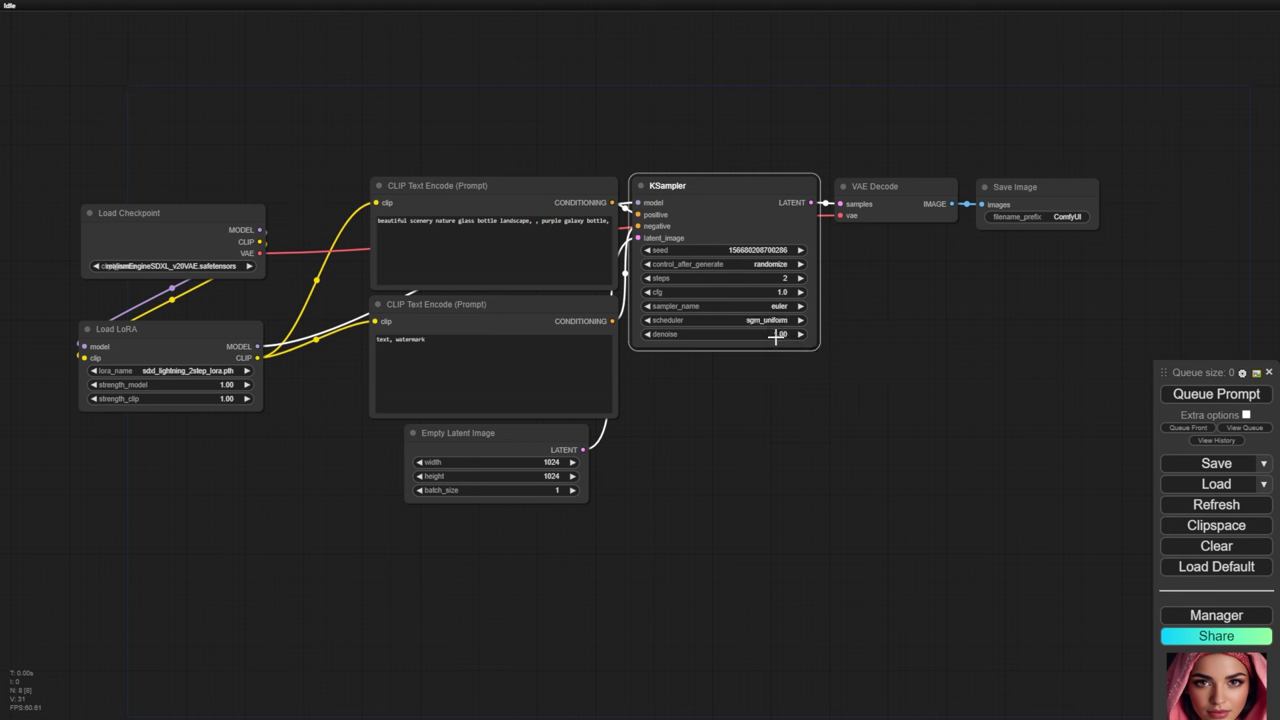
left_click(504, 240)
key("ctrl+a")
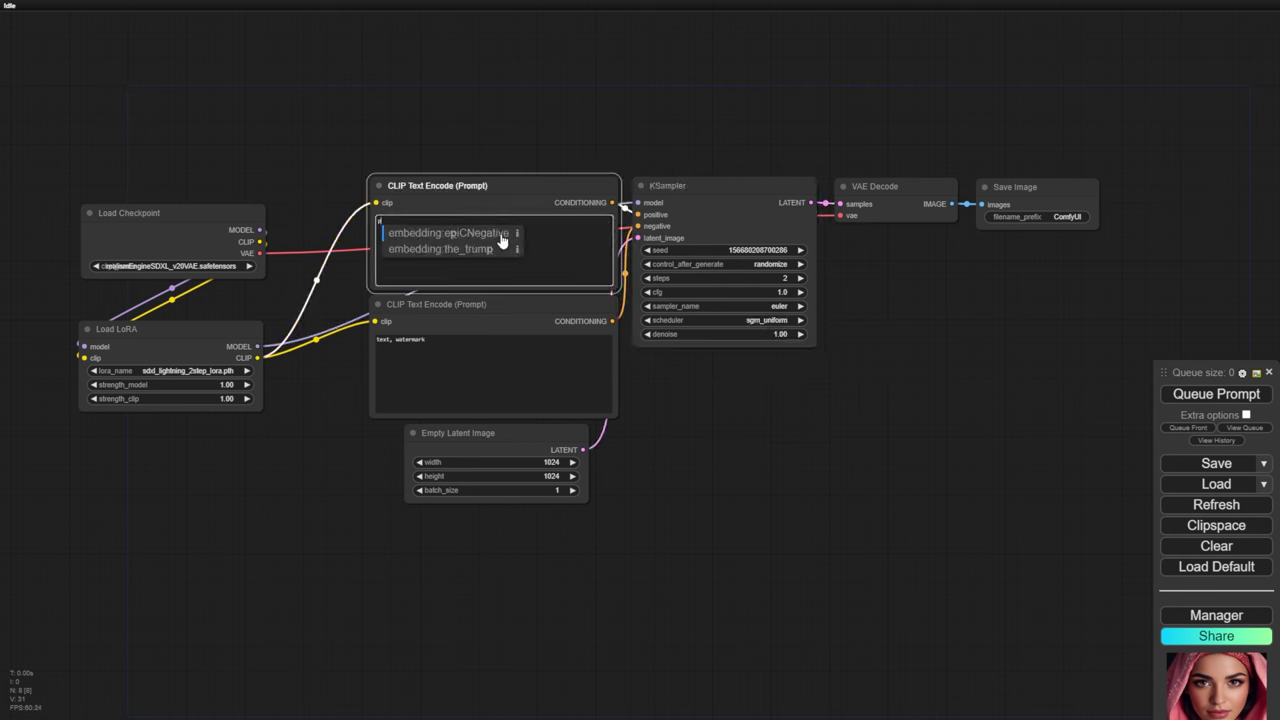
Prompt for a photo of a Moroccan woman in a robe, negative 'embedding:easynegative, nsfw', and queue it.
type("photograph of a beaut")
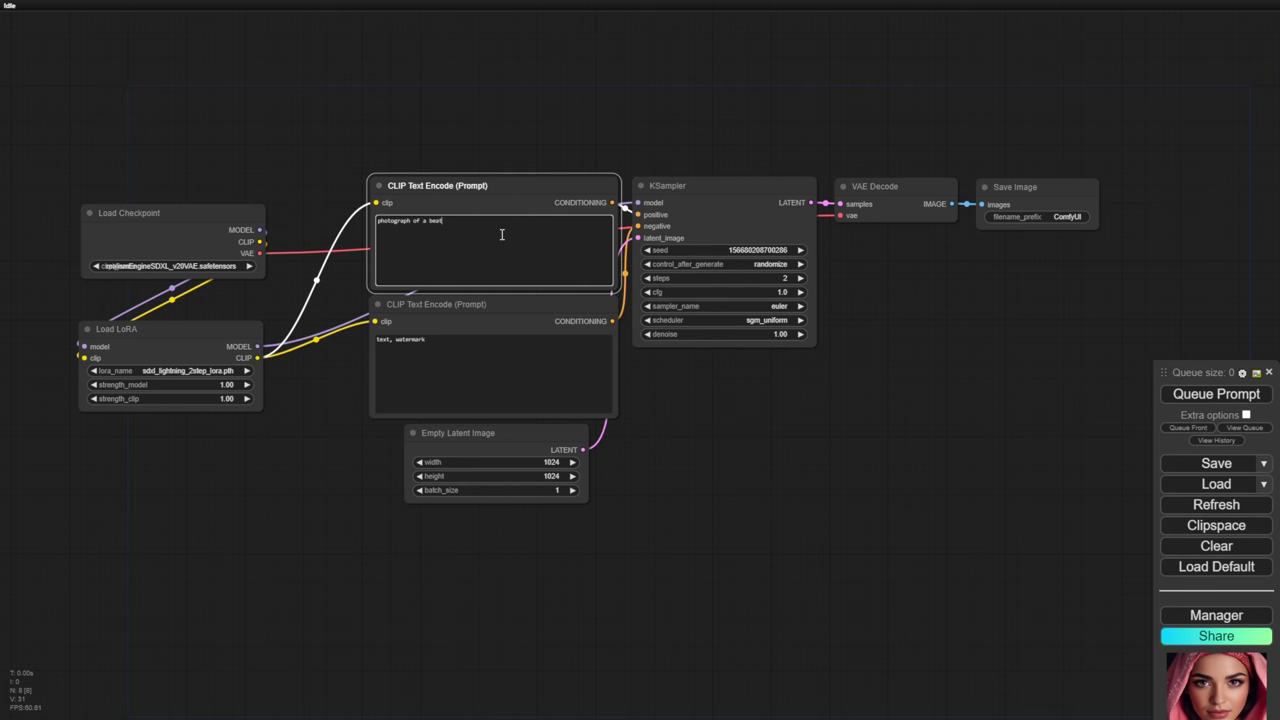
type("iful m")
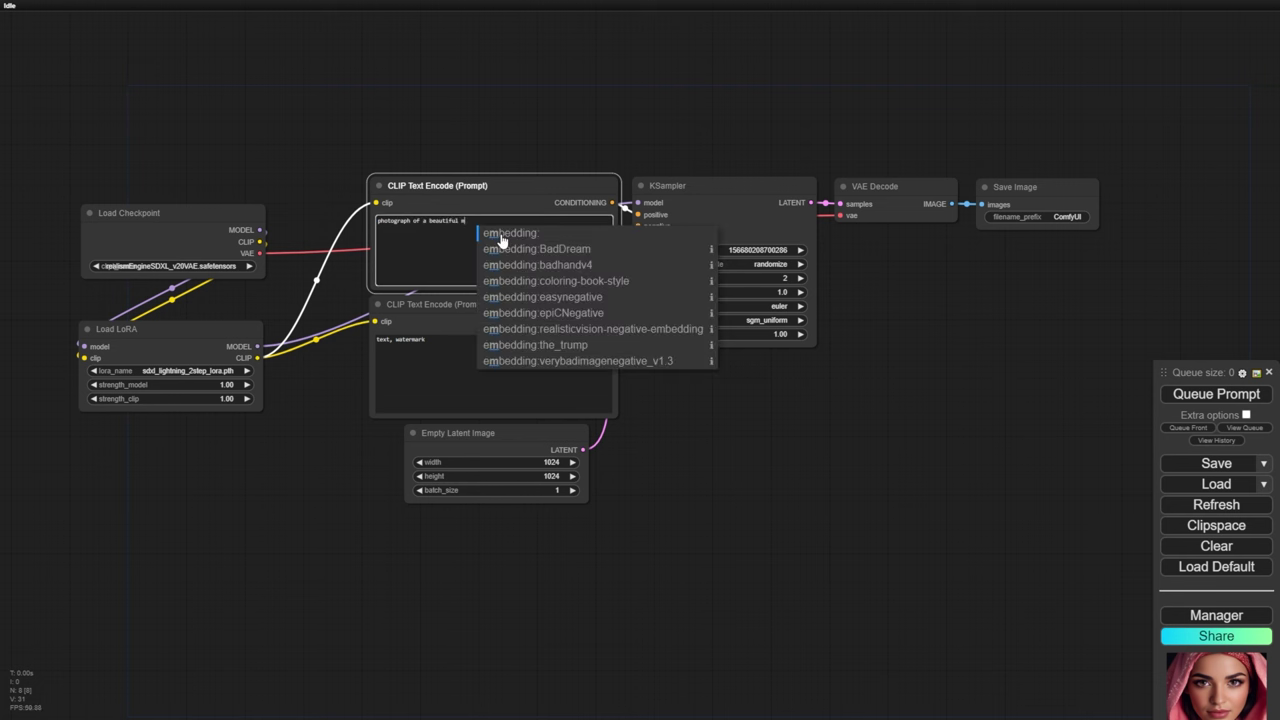
type("oroccan woman wearing a robe")
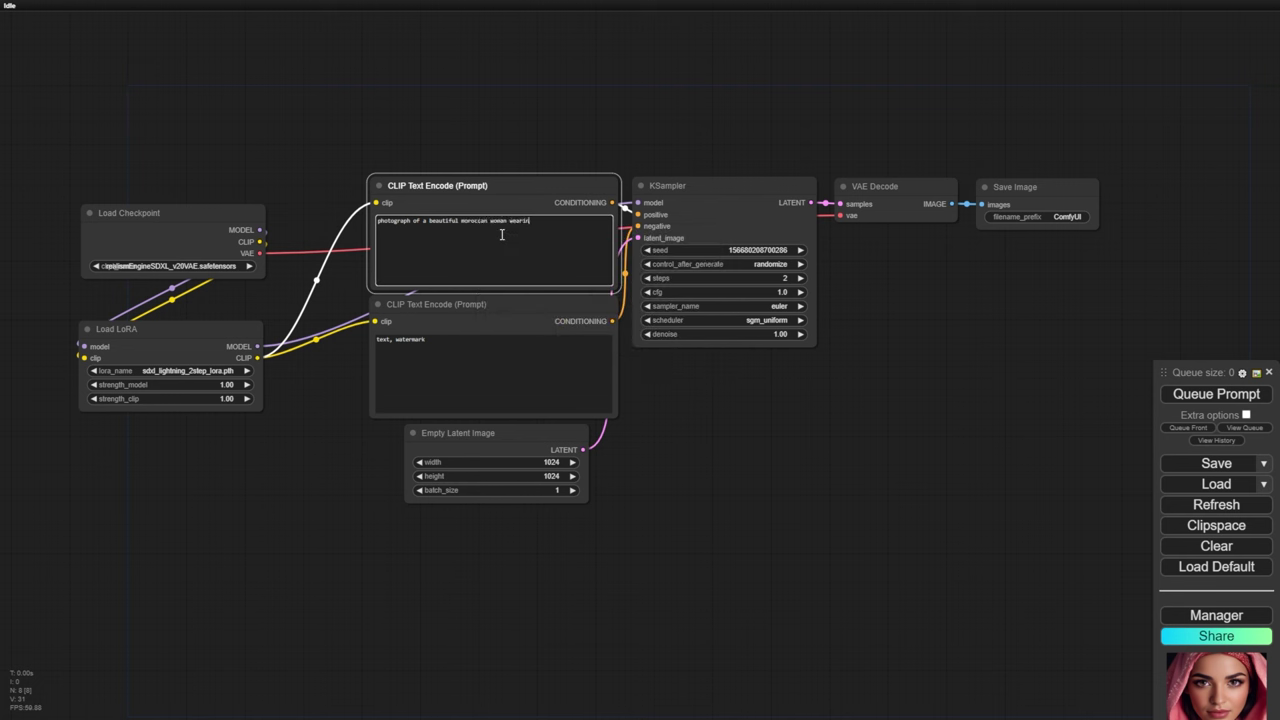
left_click(475, 358)
key("ctrl+a")
type("emb")
left_click(485, 348)
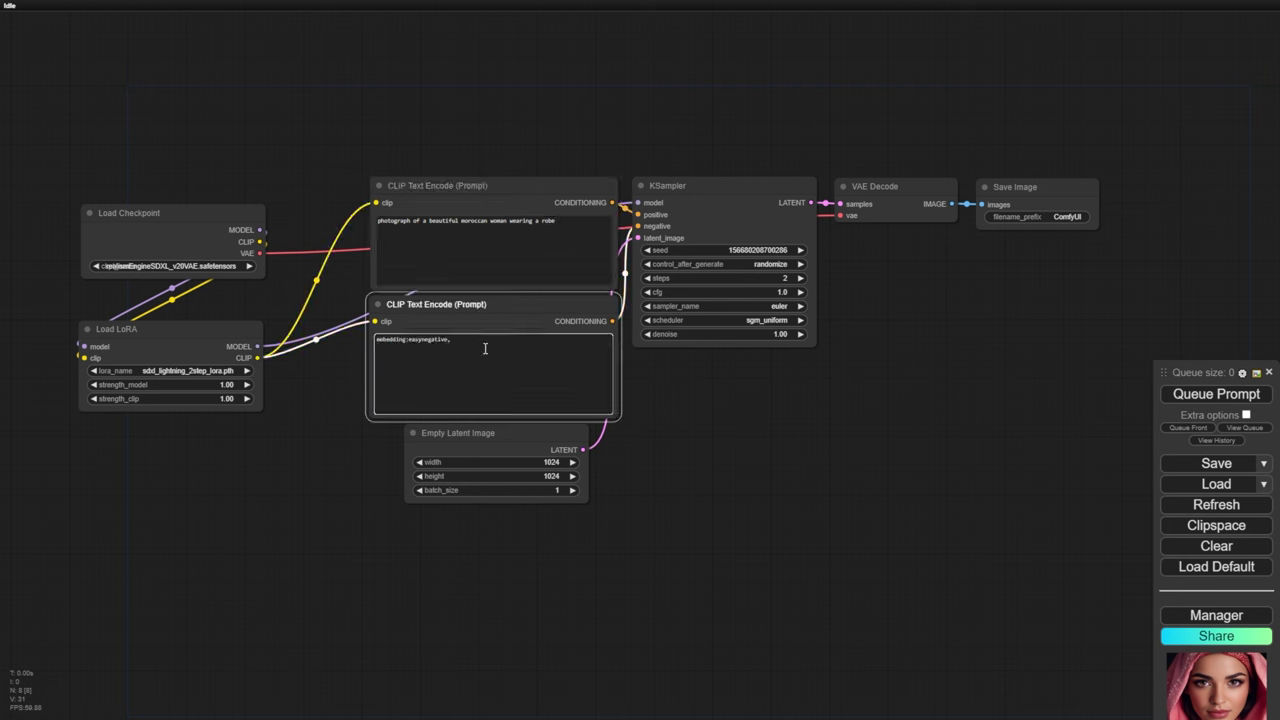
left_click(1187, 397)
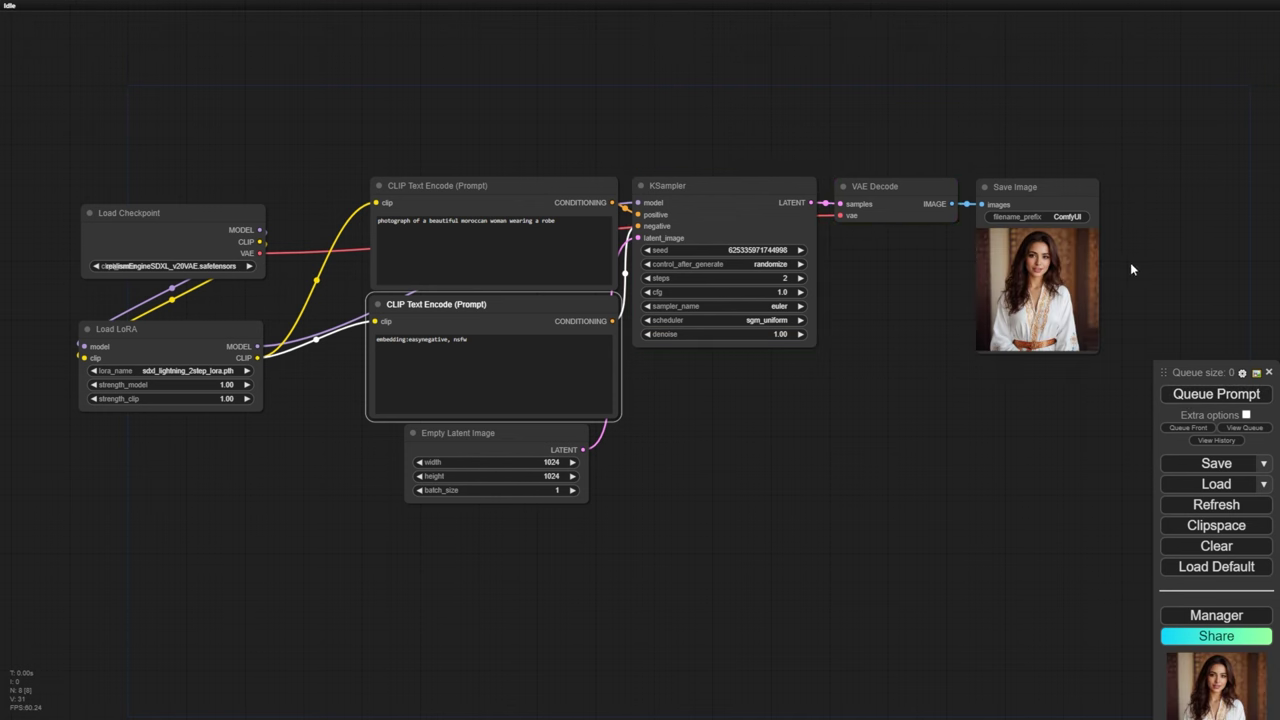
Move the Save Image node under VAE Decode and zoom in on the generated portrait.
left_click_drag(1043, 200, 909, 365)
scroll(938, 432, "up", 1)
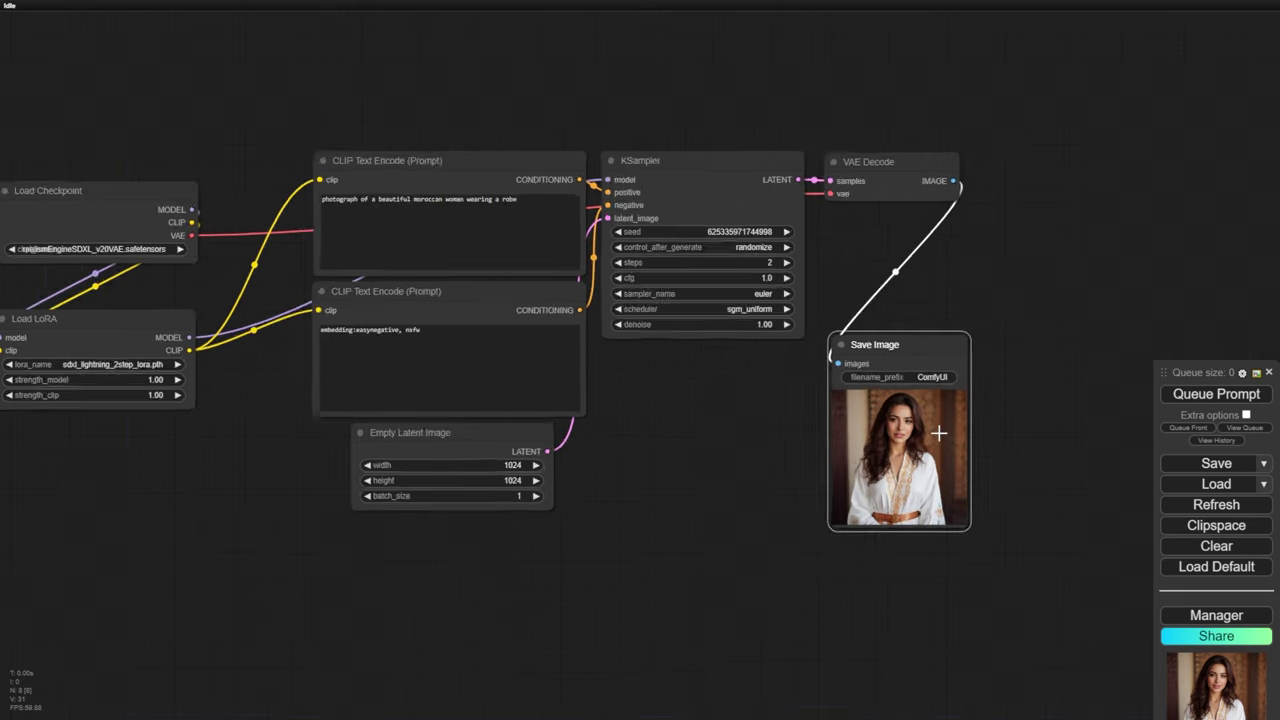
scroll(938, 432, "up", 4)
scroll(894, 449, "up", 4)
left_click_drag(583, 457, 531, 440)
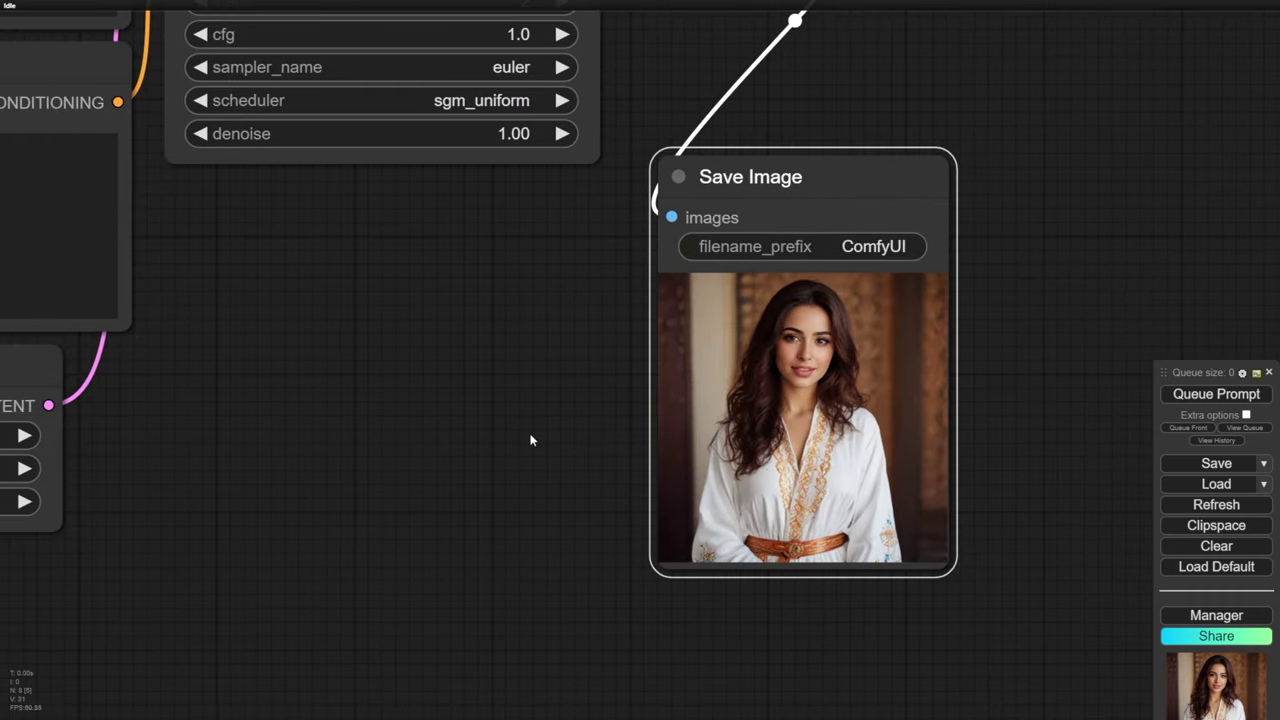
scroll(895, 433, "up", 2)
Queue five more generations to get new variations of the robed Moroccan woman.
left_click(1208, 398)
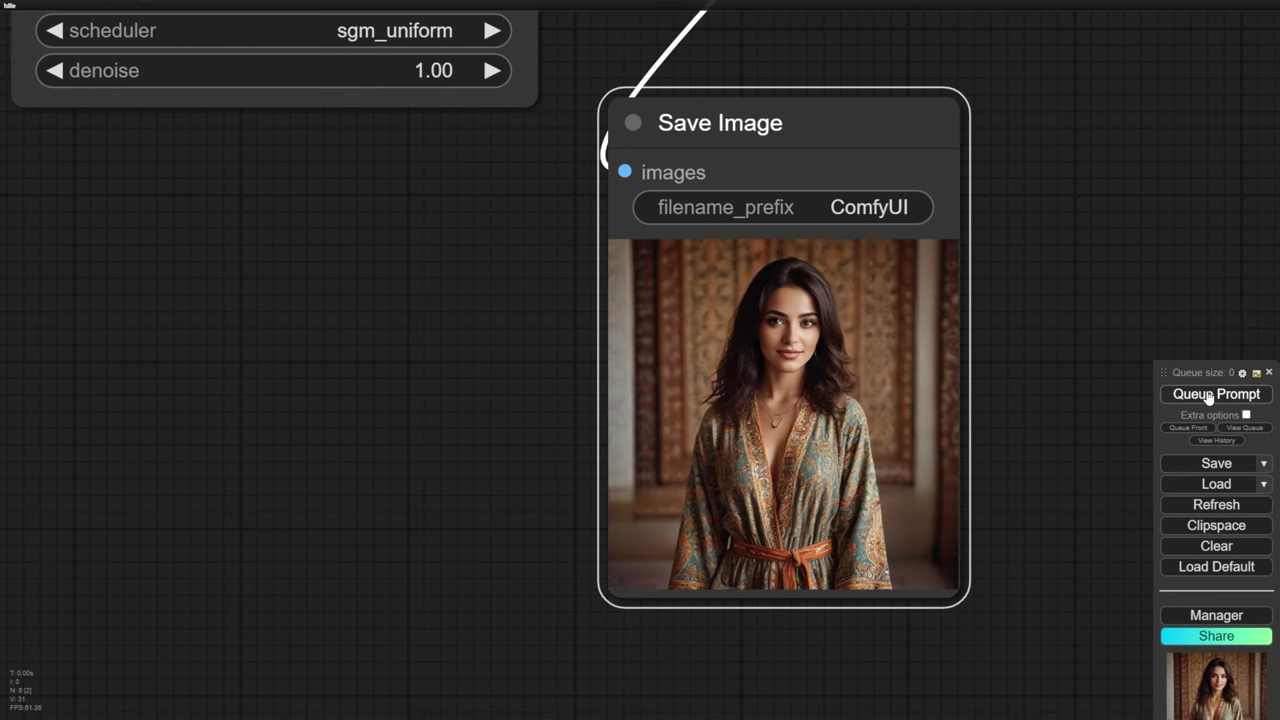
left_click(1208, 398)
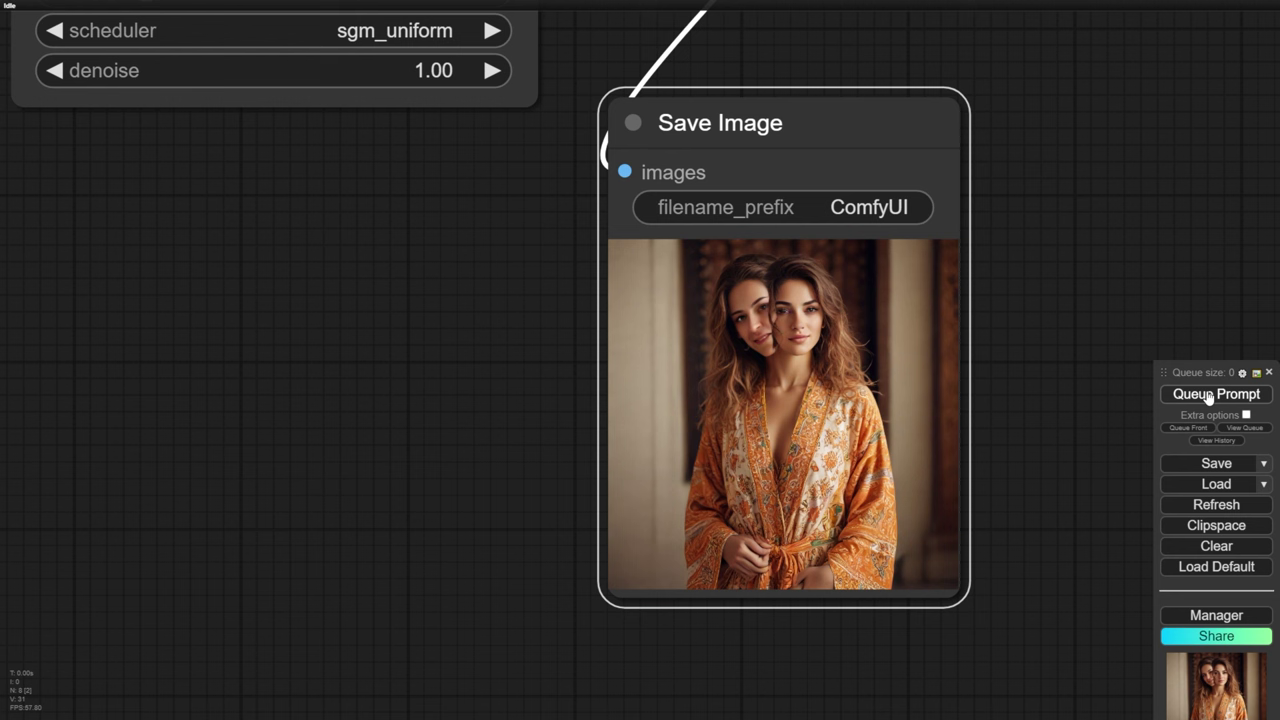
left_click(1208, 398)
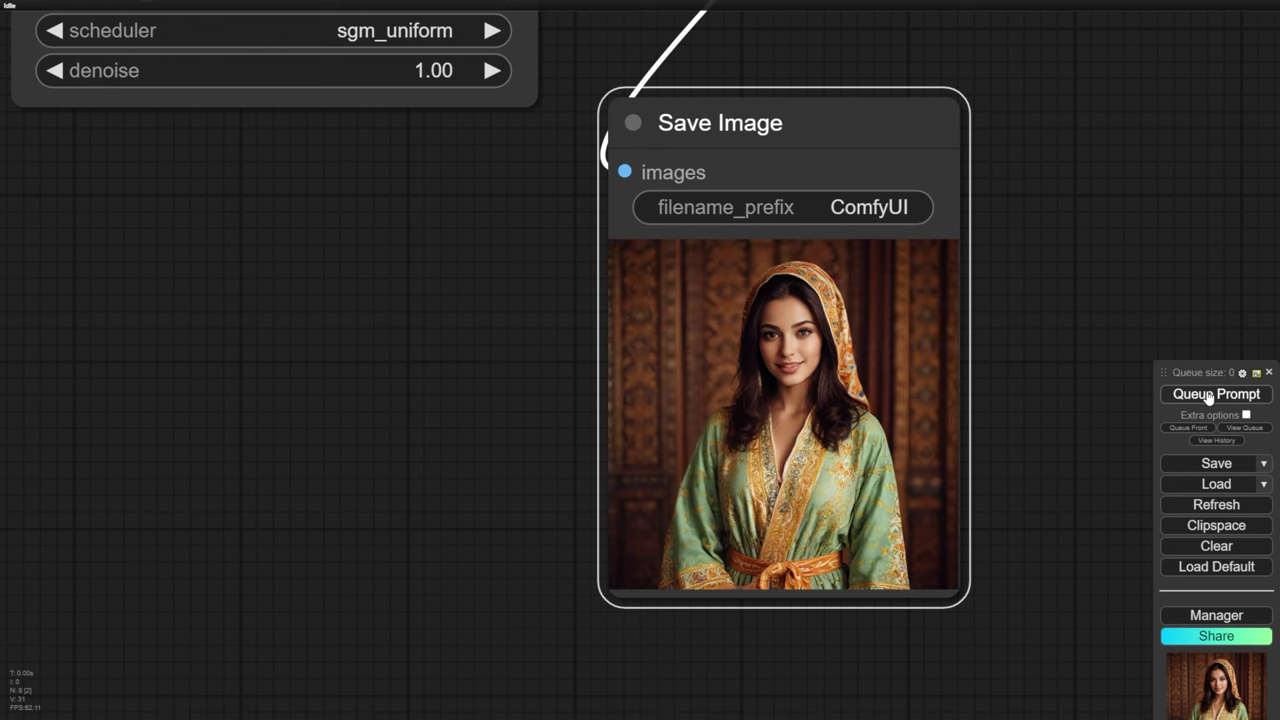
left_click(1208, 398)
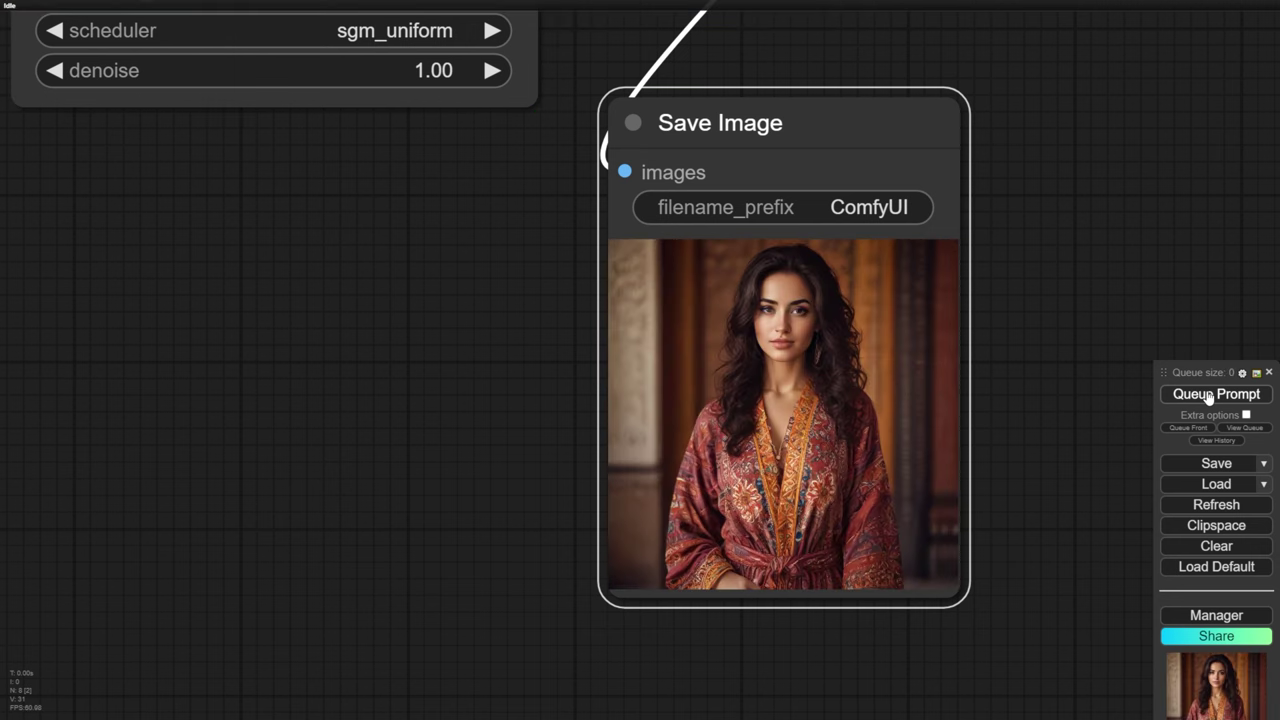
left_click(1208, 394)
scroll(866, 491, "down", 5)
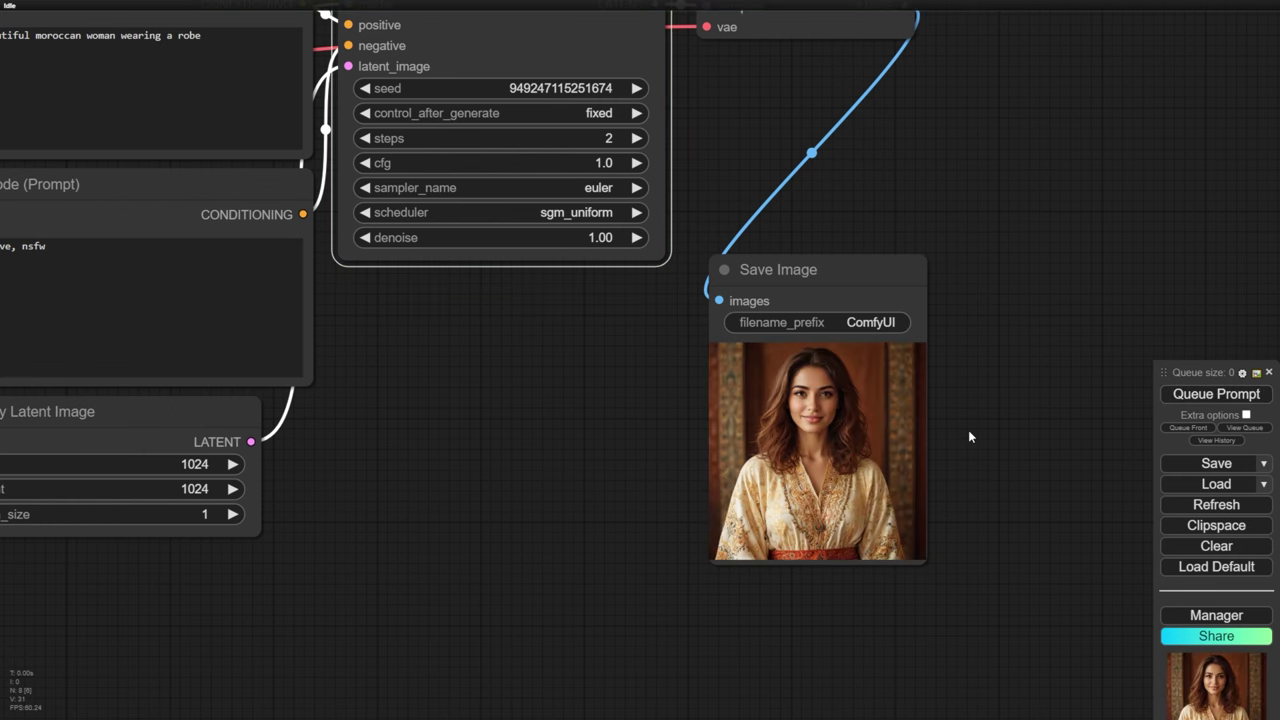
Add an Ultimate SD Upscale node beside VAE Decode and feed it the decoded image.
scroll(968, 436, "up", 5)
scroll(949, 441, "down", 5)
left_click_drag(994, 437, 880, 443)
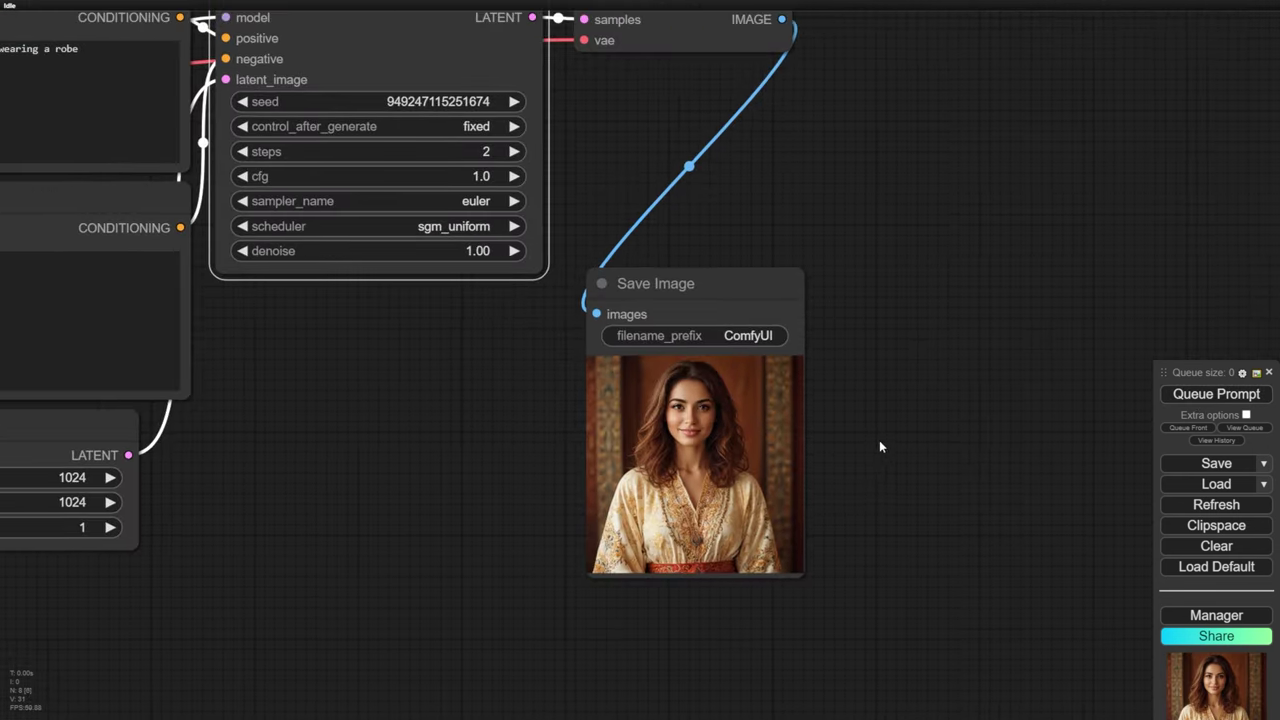
scroll(880, 443, "down", 5)
double_click(941, 227)
type("ul")
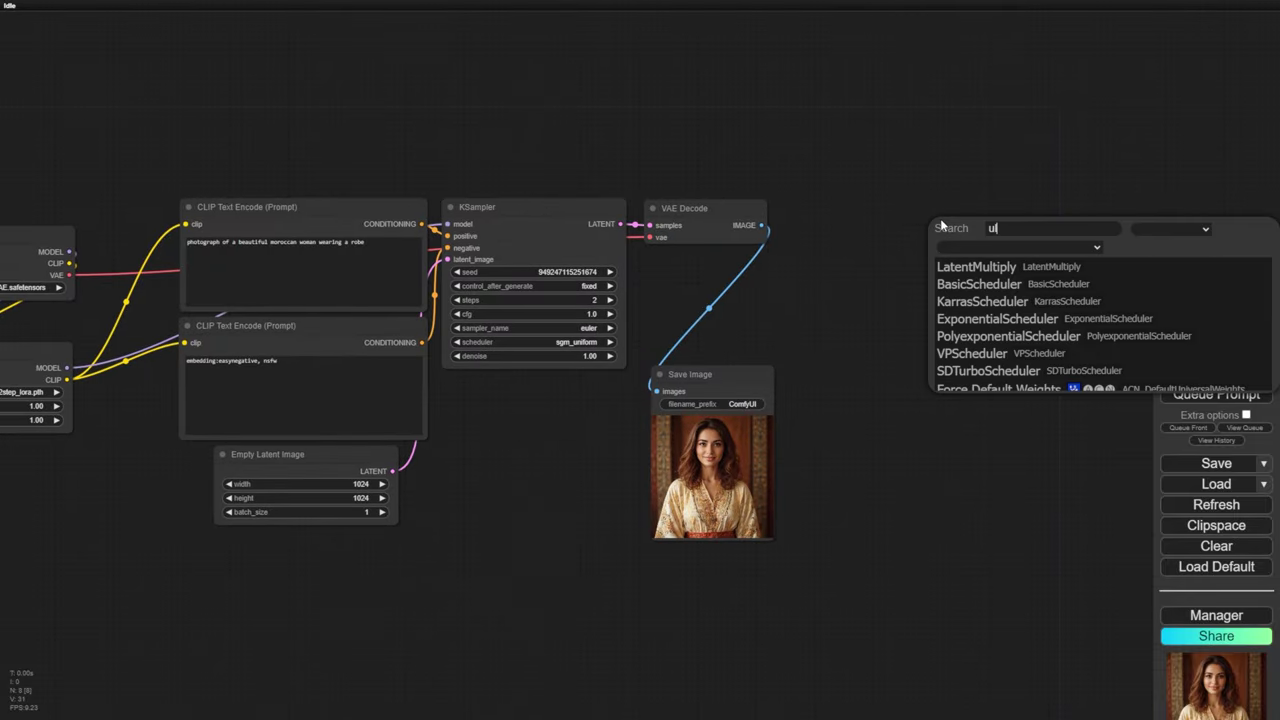
type("timate")
left_click(975, 262)
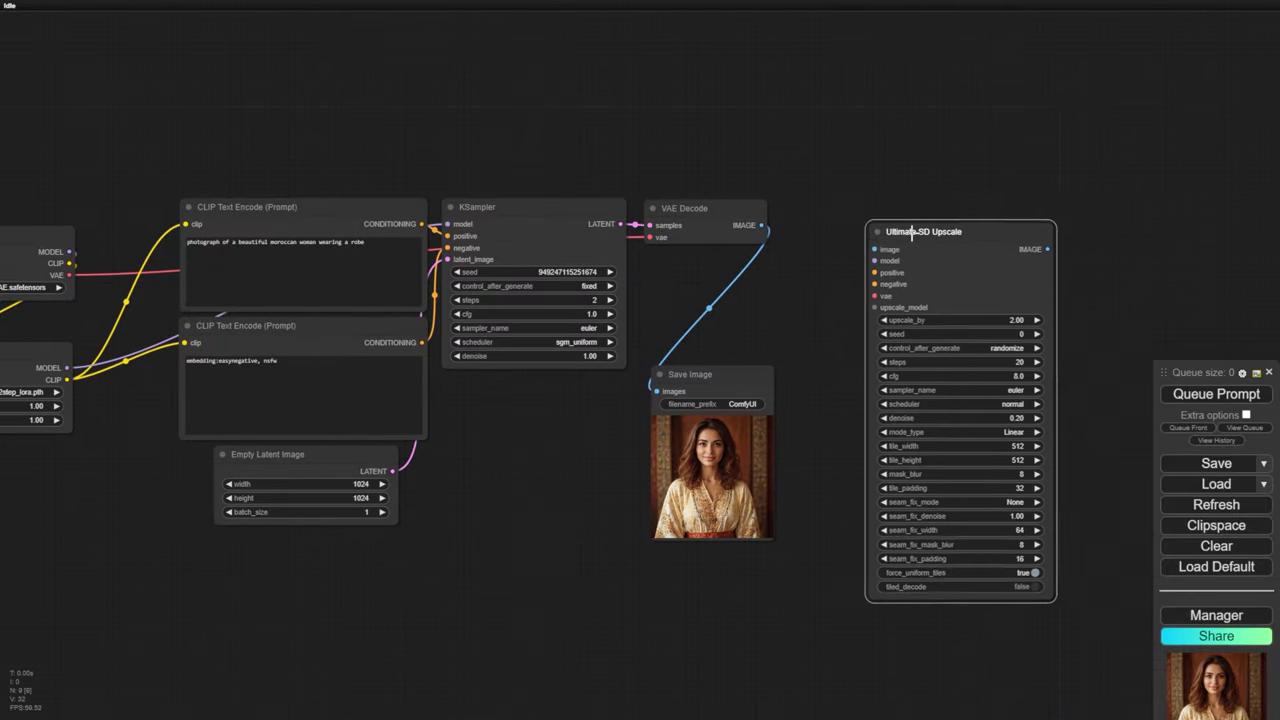
left_click_drag(1028, 220, 893, 213)
left_click_drag(762, 225, 858, 228)
Add a second Save Image node that receives the upscaled image.
left_click_drag(1032, 229, 877, 343)
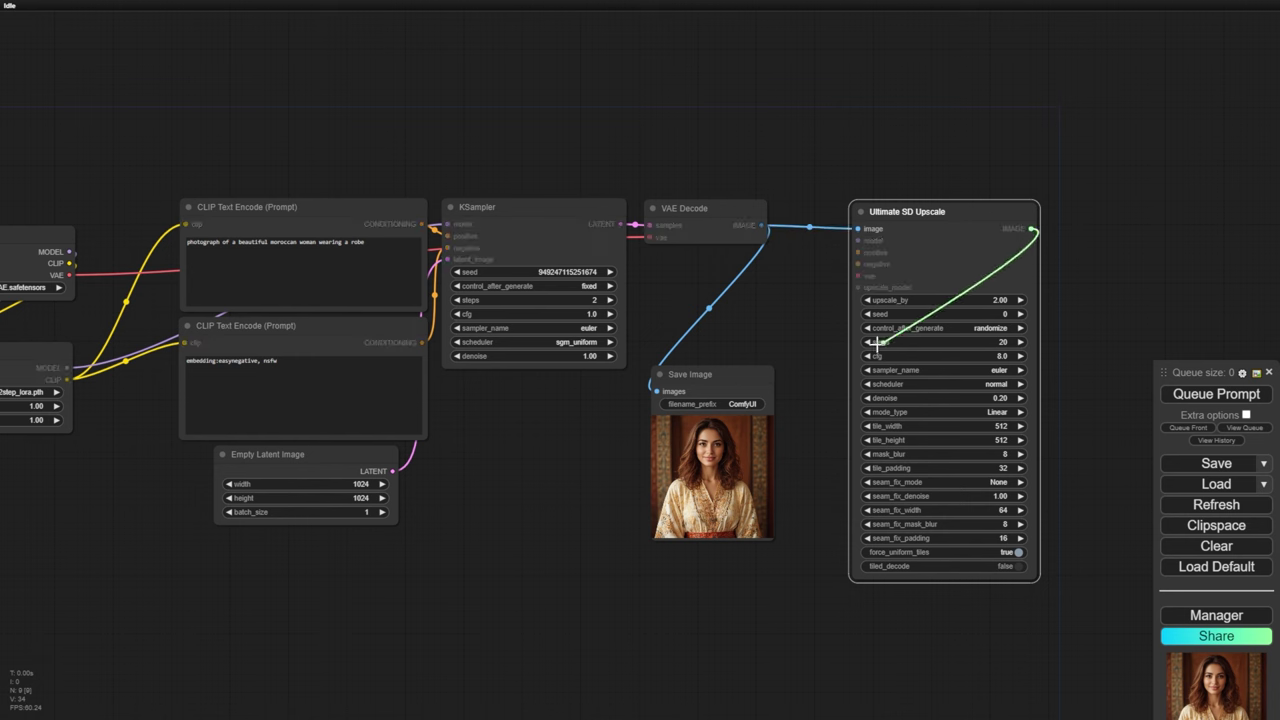
left_click(737, 373)
key("ctrl+c")
key("ctrl+v")
mouse_move(980, 214)
left_mouse_down()
mouse_move(1017, 32)
mouse_move(1110, 115)
left_mouse_up()
left_click_drag(882, 376, 871, 375)
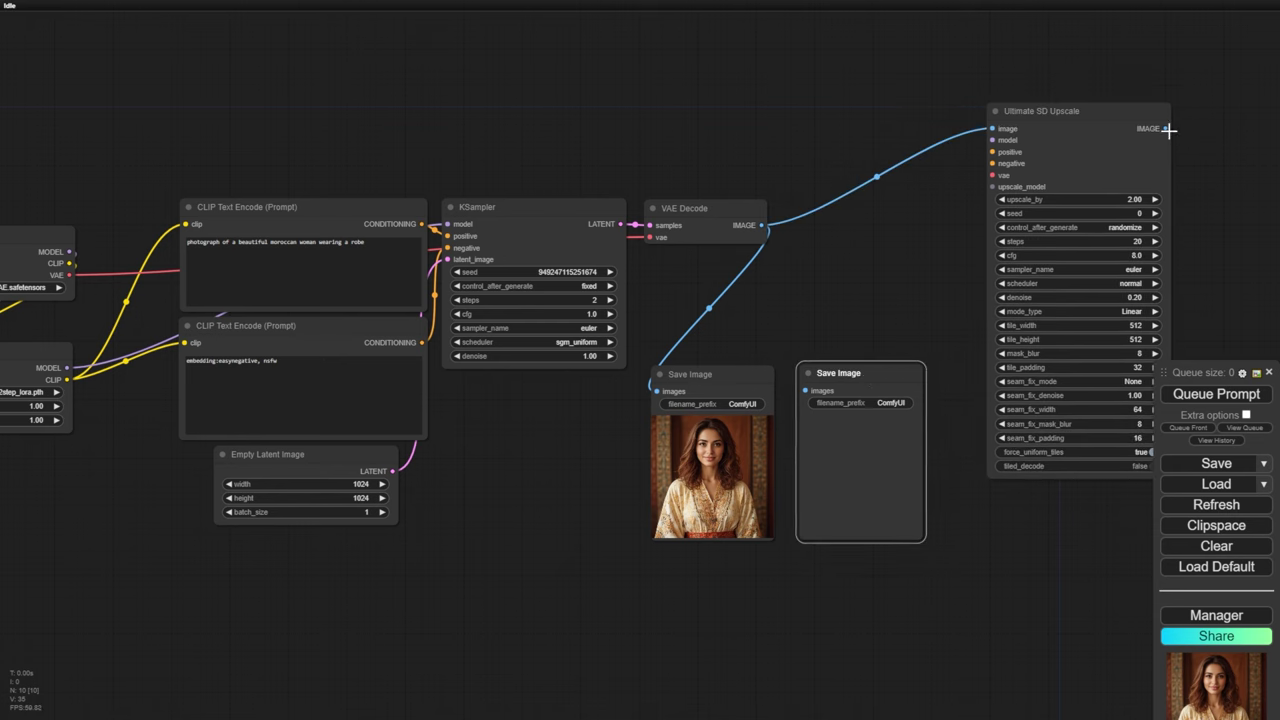
left_click_drag(1168, 129, 806, 390)
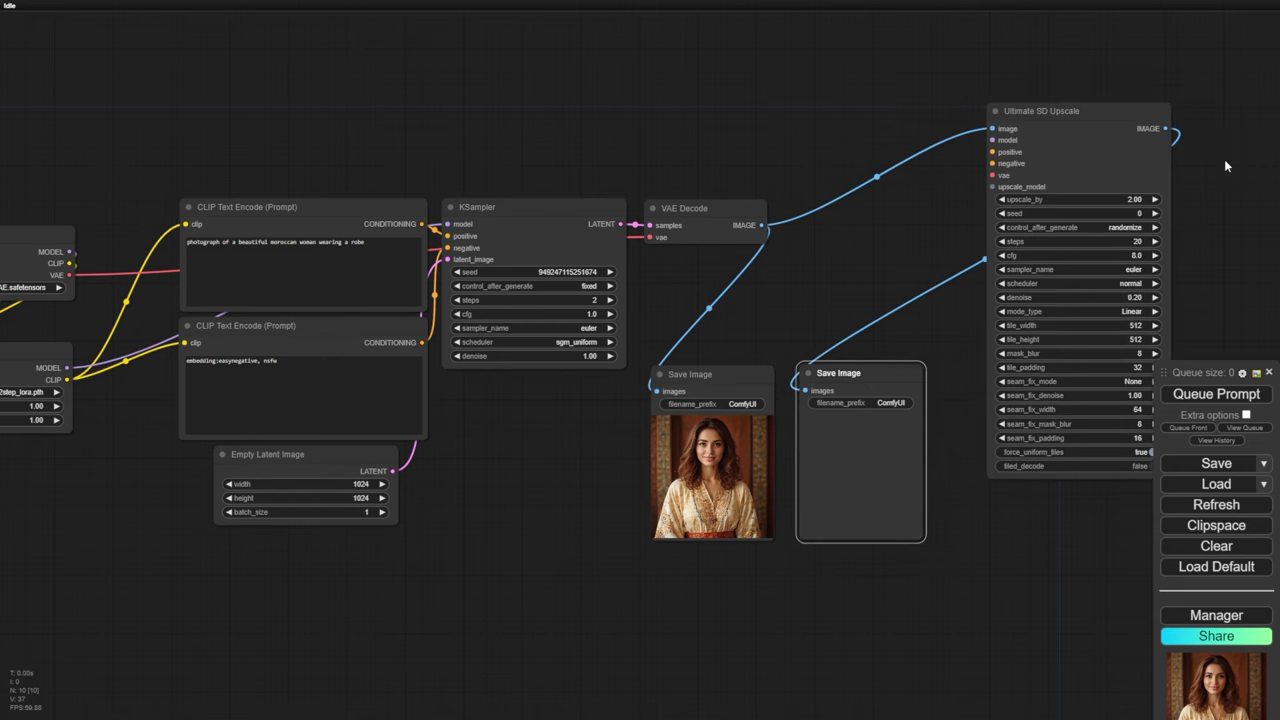
Give the upscaler cfg 1.0, the sgm_uniform scheduler and 1024×1024 tiles.
left_click(1140, 256)
type("1")
key("Return")
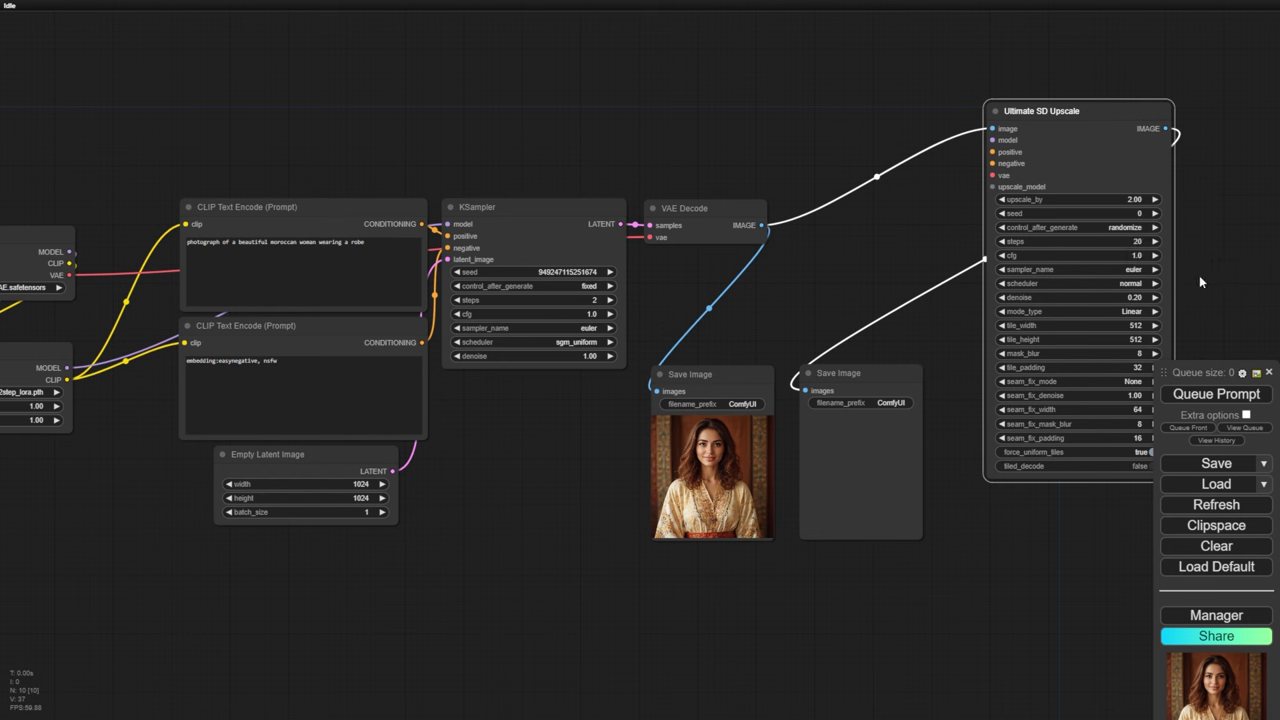
left_click(1131, 283)
left_click(1131, 325)
type("1024")
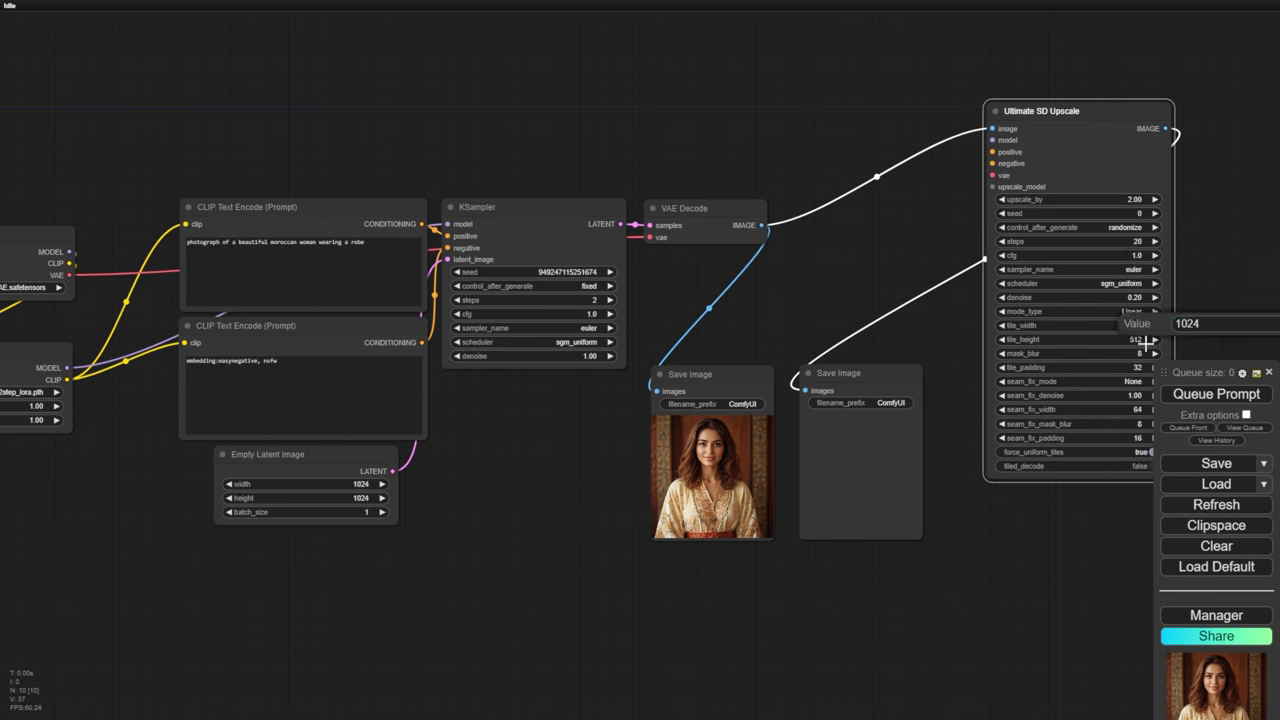
key("Return")
left_click(1140, 339)
type("1024")
key("Return")
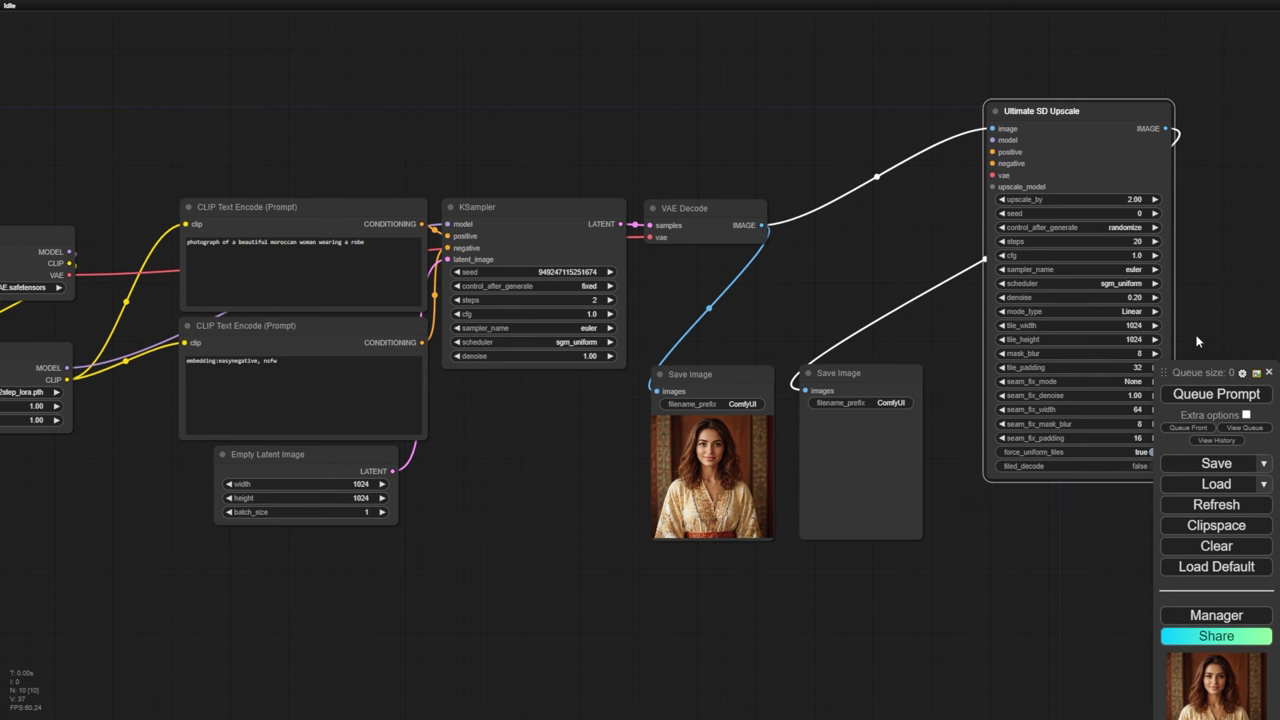
left_click_drag(1193, 339, 1006, 368)
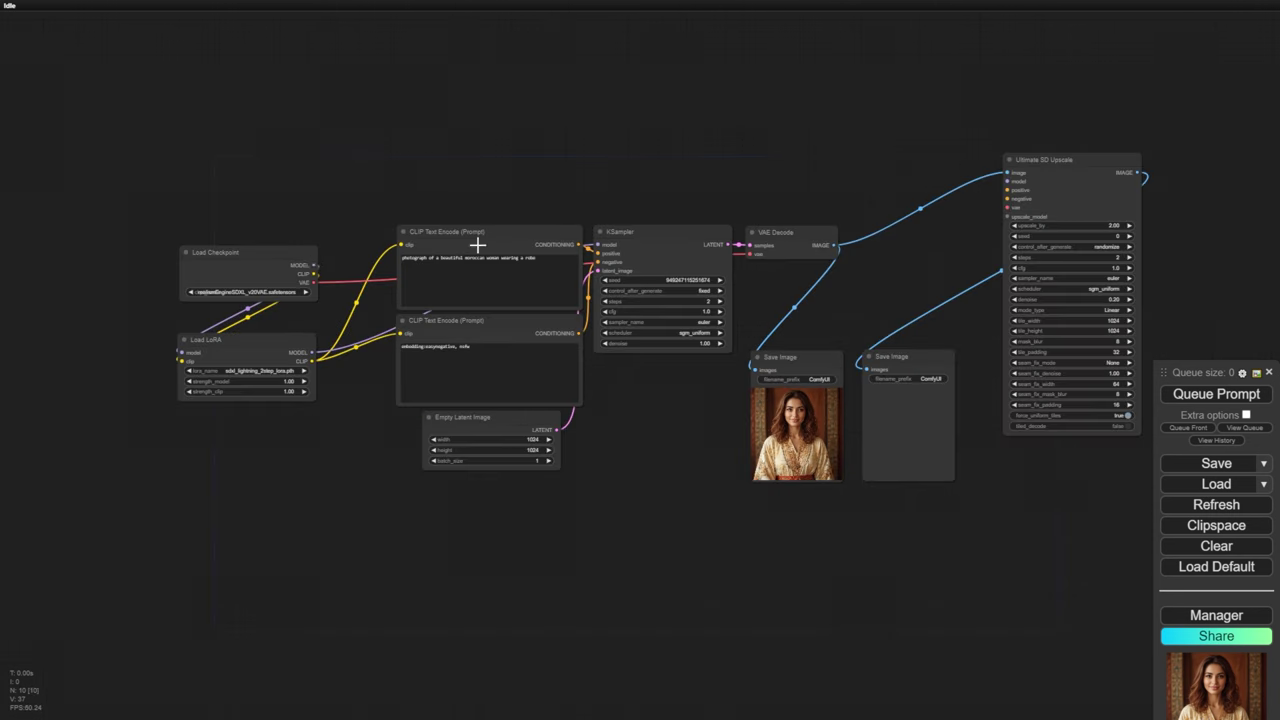
Connect the model plus the positive and negative prompts to Ultimate SD Upscale.
left_click_drag(313, 265, 1007, 181)
left_click_drag(578, 244, 1007, 190)
mouse_move(578, 333)
left_mouse_down()
mouse_move(1007, 199)
mouse_move(816, 142)
left_mouse_up()
Feed the upscaler a Load Upscale Model set to 4x_NMKD-Superscale and run the upscale.
left_click(850, 230)
scroll(891, 151, "up", 5)
left_click(875, 193)
left_click(925, 216)
scroll(900, 300, "down", 1)
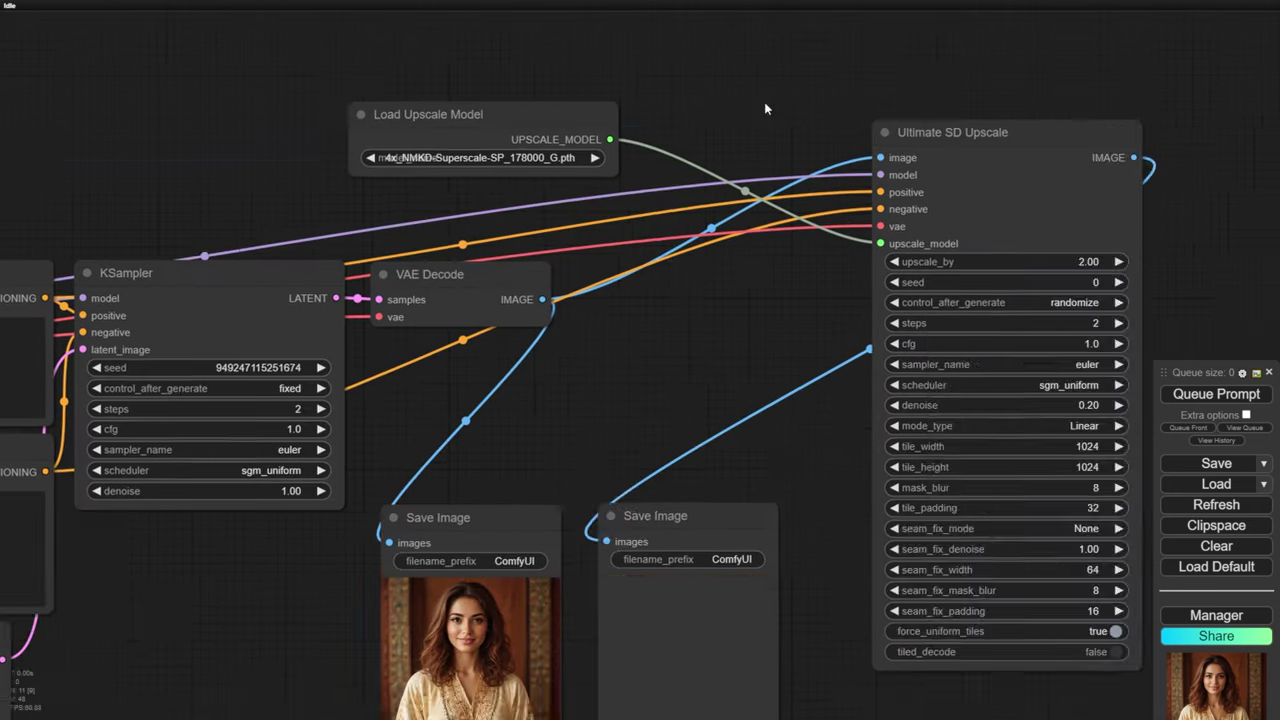
scroll(900, 300, "down", 2)
left_click(1216, 394)
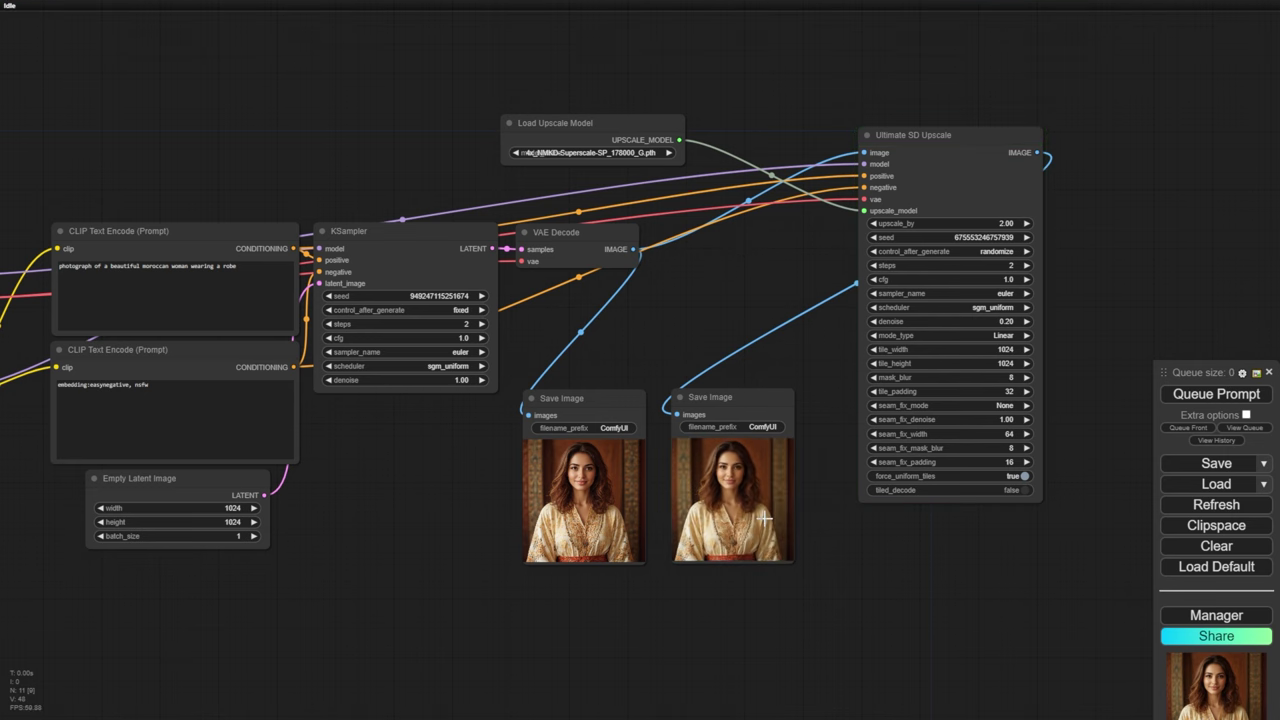
Zoom in to compare the upscaled portrait with the original in the two Save Image previews.
scroll(750, 450, "up", 2)
scroll(762, 400, "up", 4)
scroll(762, 400, "up", 2)
scroll(762, 398, "up", 1)
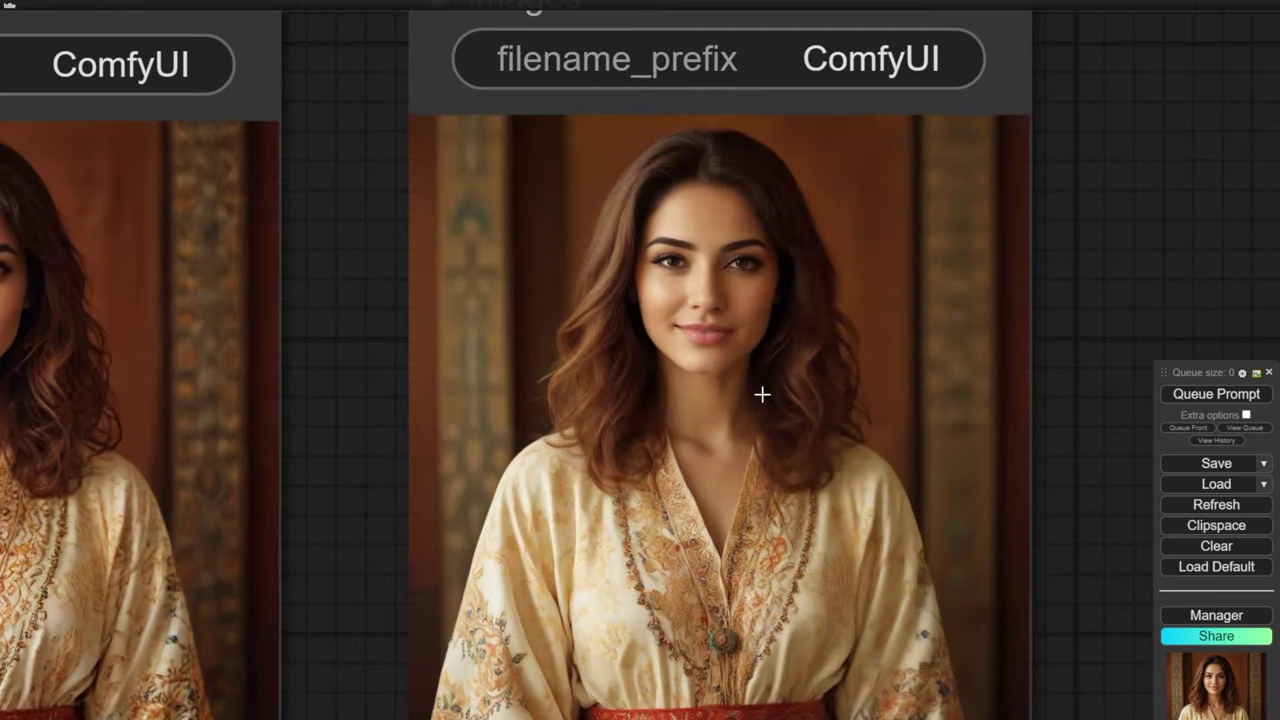
scroll(762, 394, "down", 1)
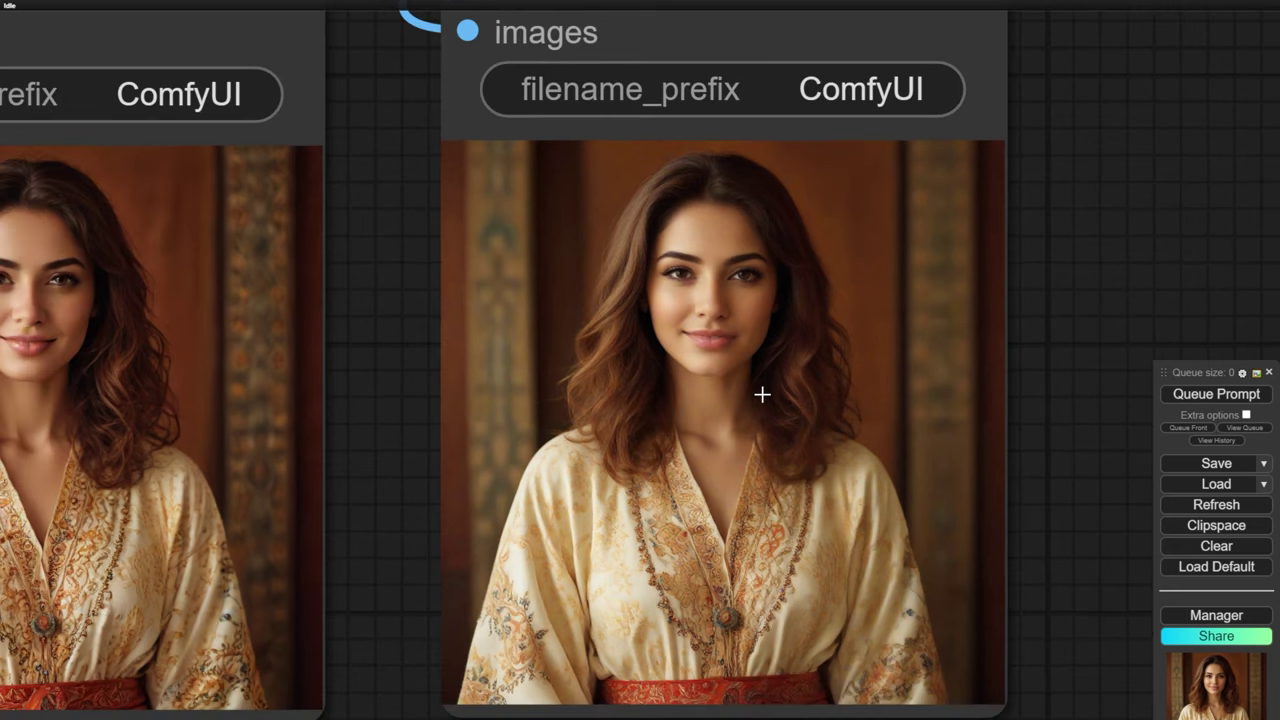
scroll(762, 394, "down", 1)
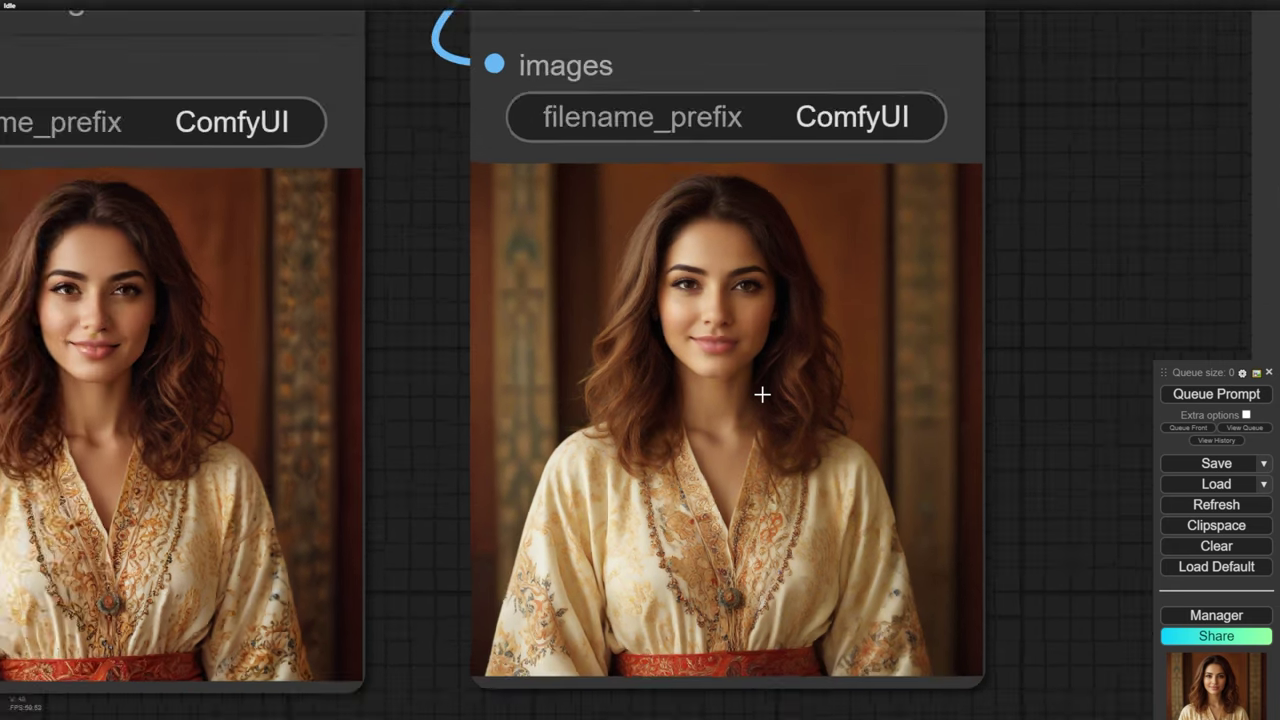
scroll(762, 394, "down", 3)
scroll(762, 394, "down", 1)
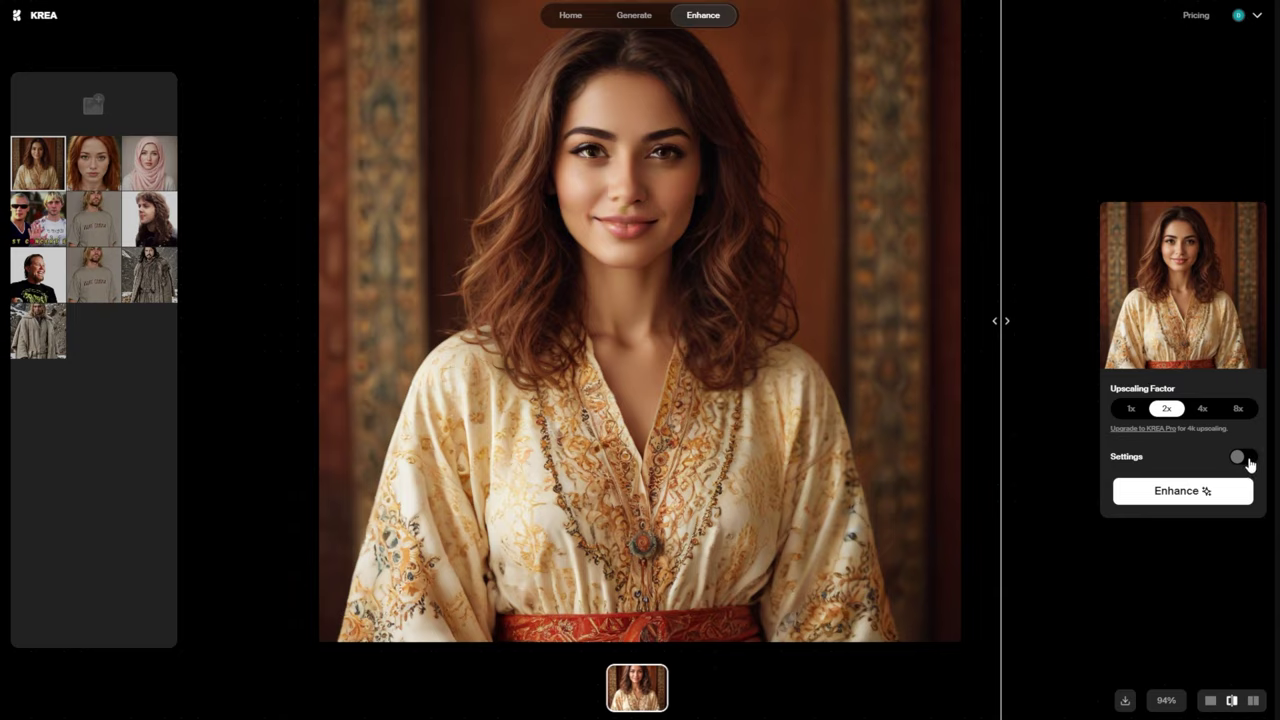
Reveal Krea's enhancement settings and edit the traditional-robe enhancement prompt.
left_click(1243, 458)
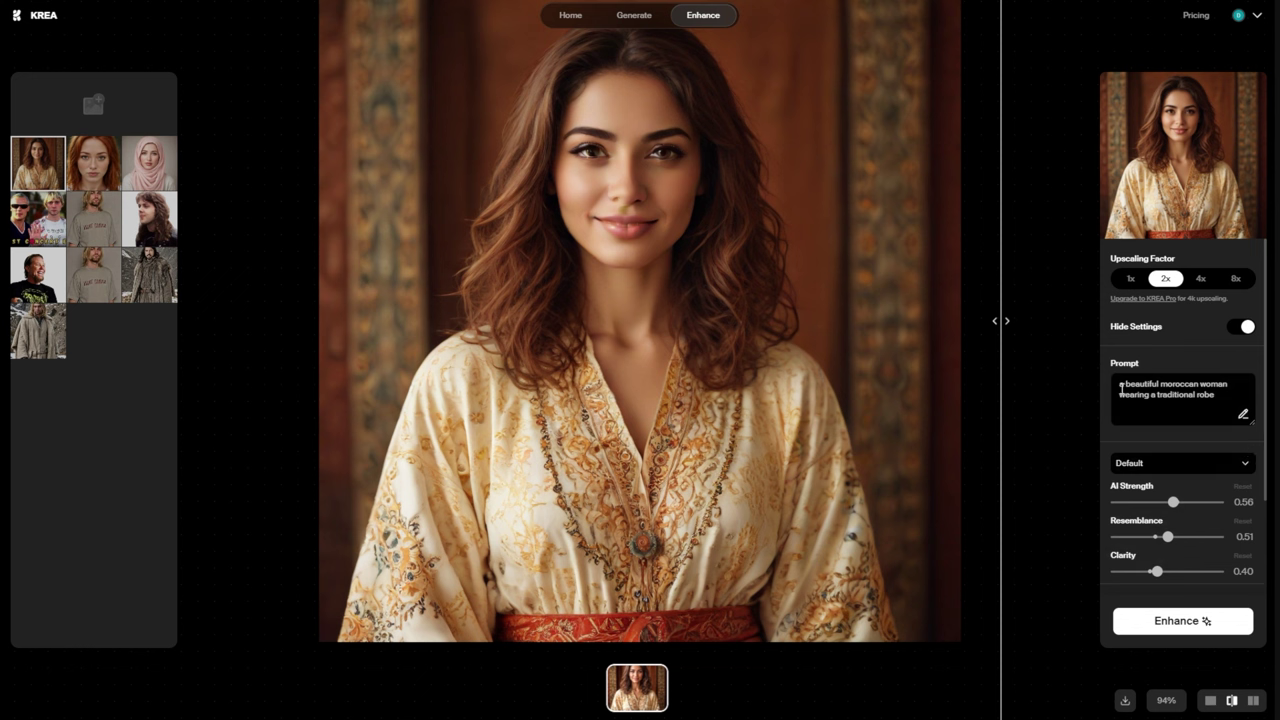
left_click_drag(1121, 388, 1221, 407)
left_click(1202, 415)
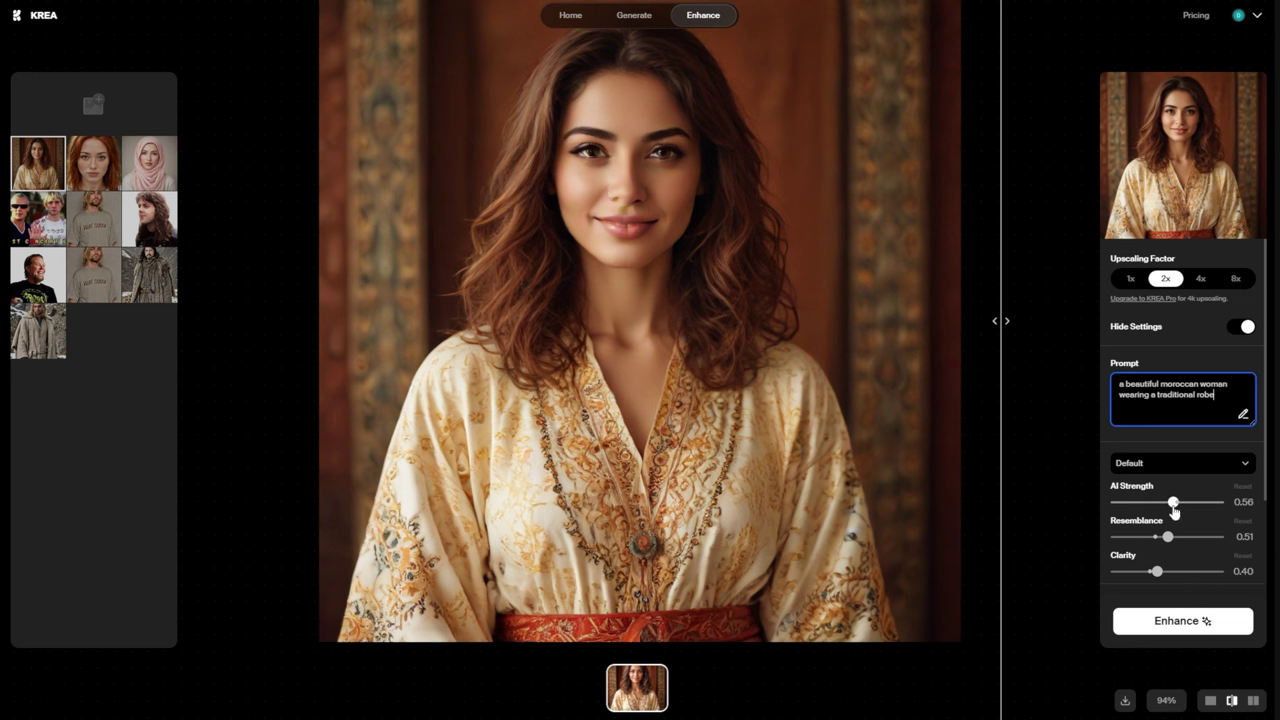
Compare the enhanced Moroccan portrait side by side with the original.
scroll(1190, 510, "down", 1)
scroll(1171, 473, "down", 1)
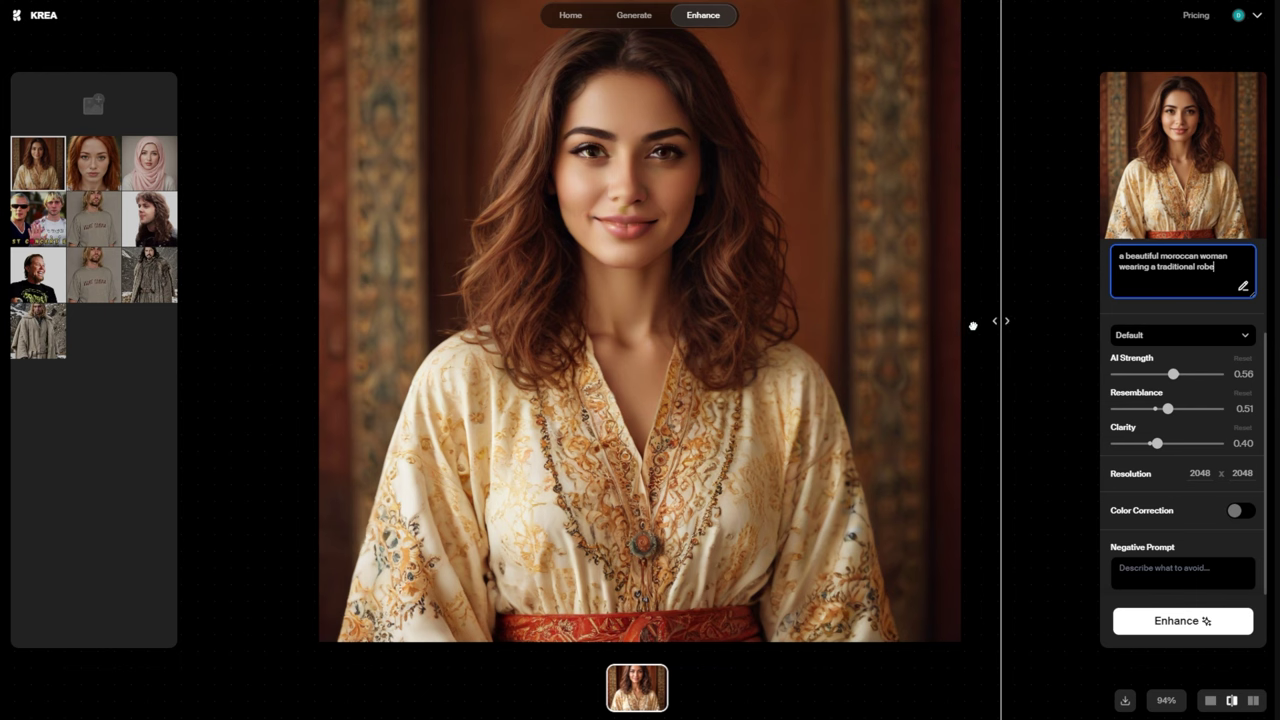
left_click_drag(973, 326, 265, 318)
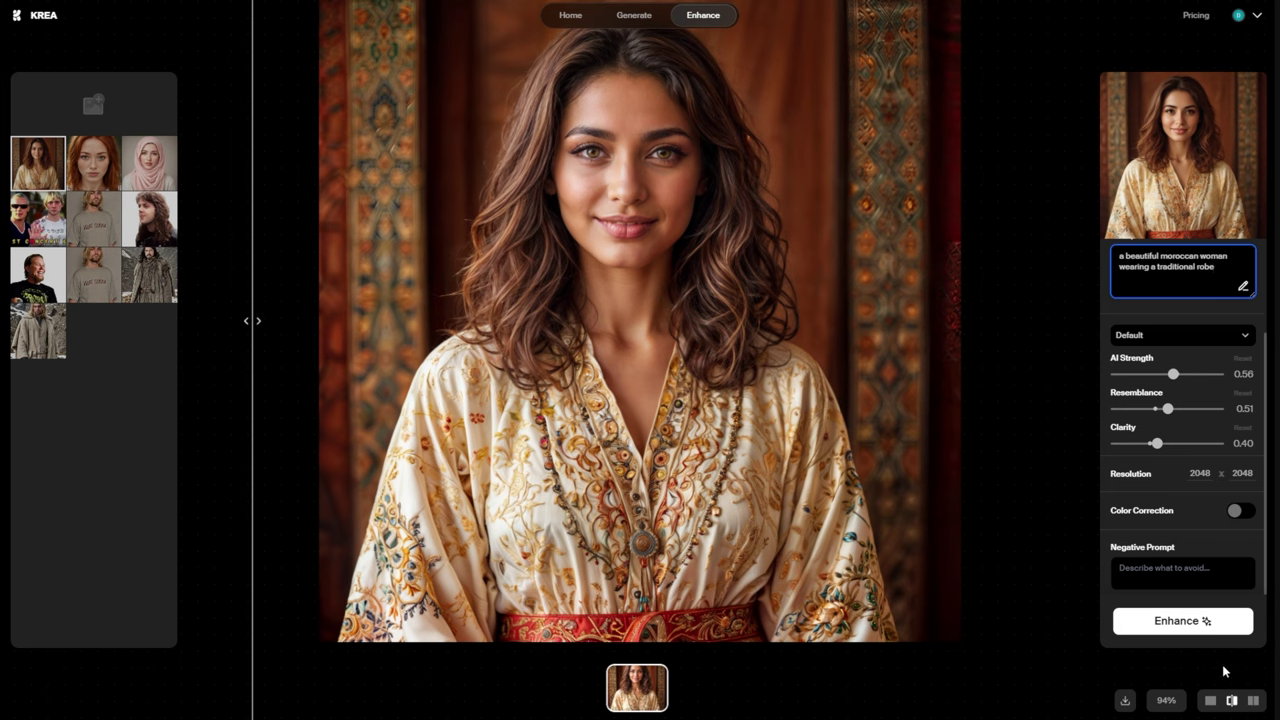
left_click(1256, 703)
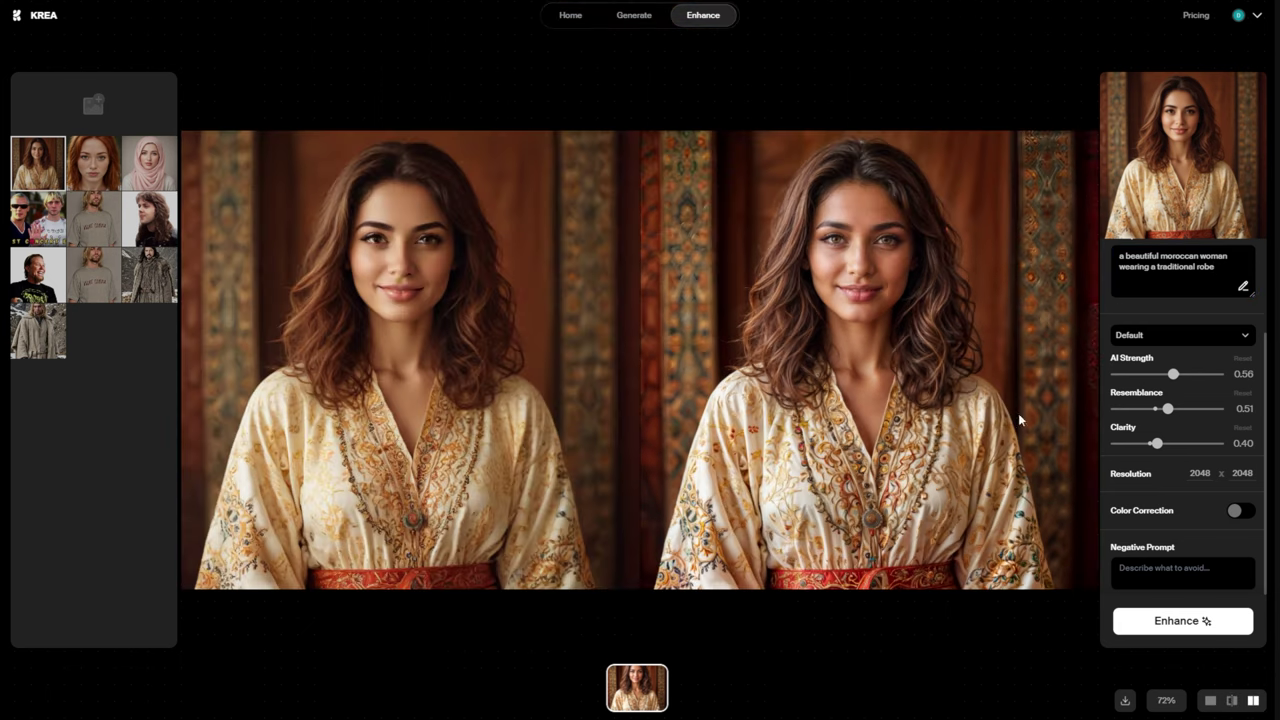
scroll(1020, 412, "up", 2)
Bring the Amazon electric bike results into view, listing TotGuard, moped-style and fat-tire e-bikes.
left_click_drag(830, 295, 815, 386)
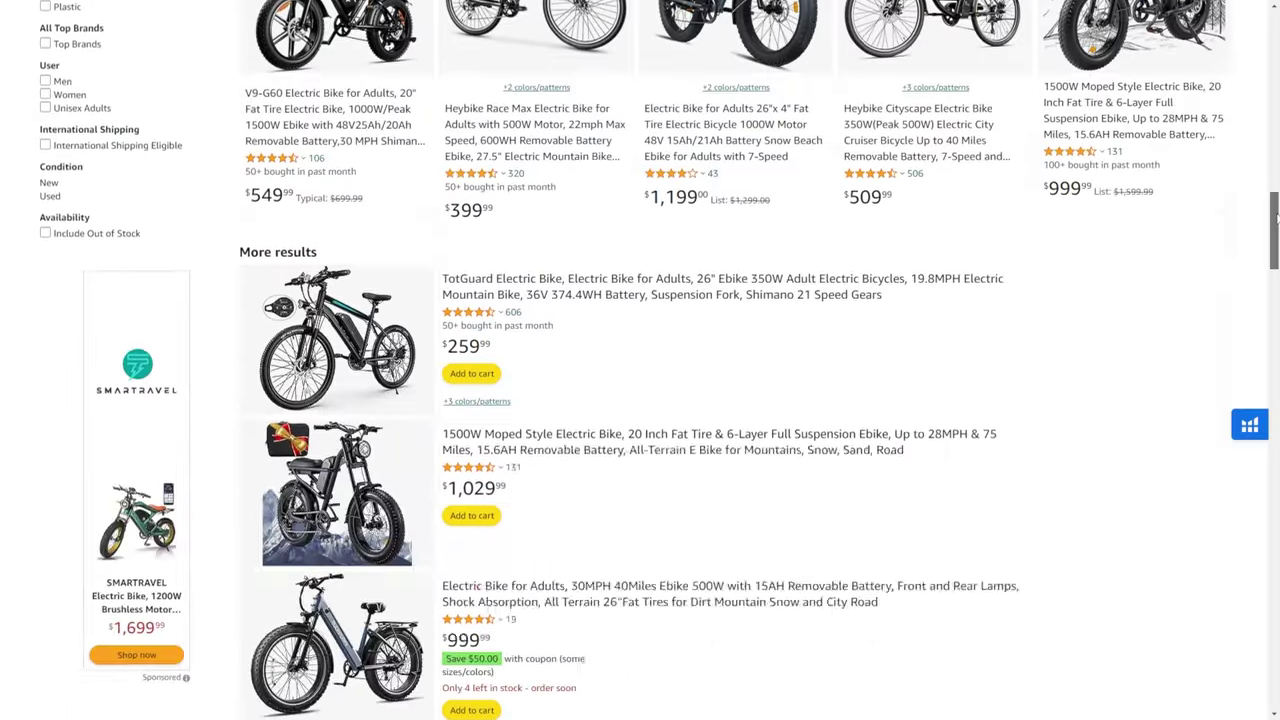